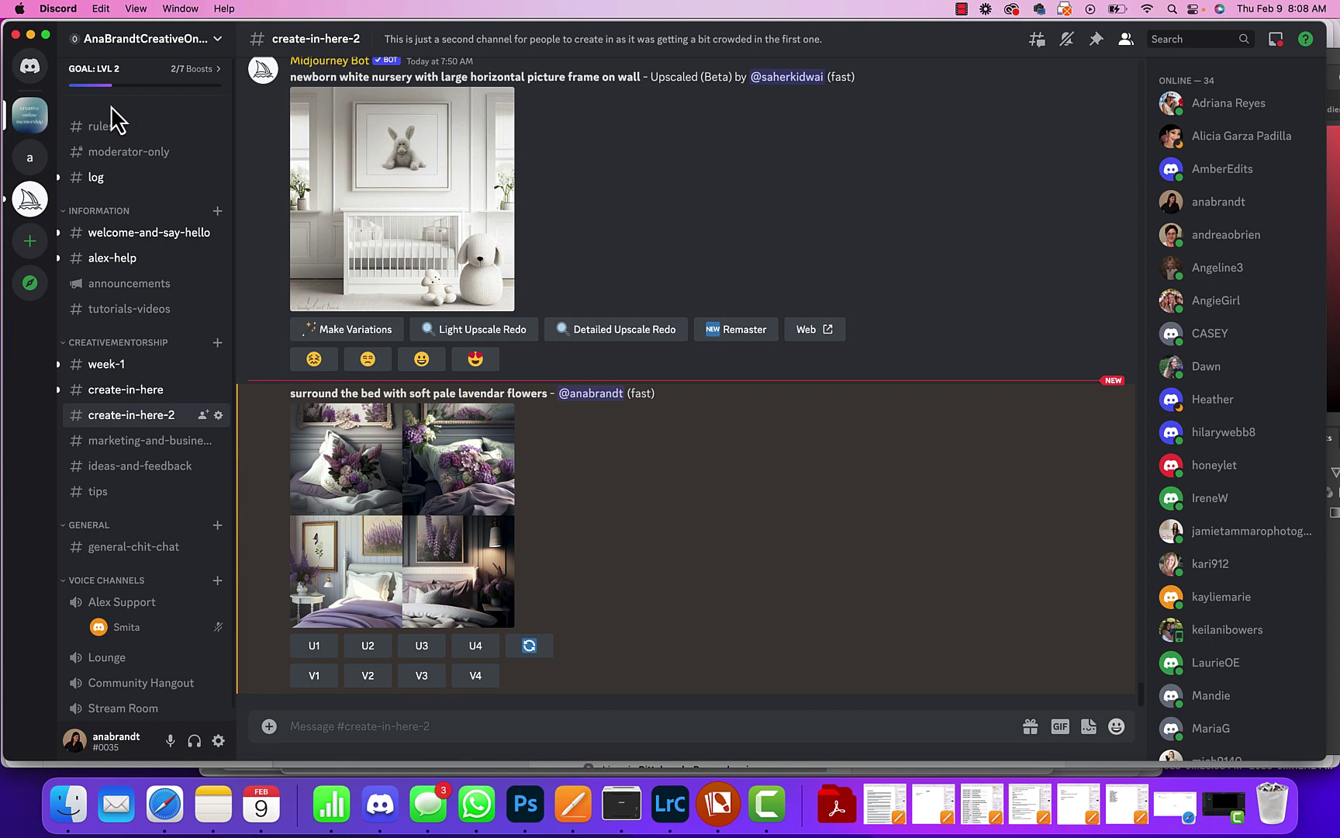
Look back through the Midjourney Bot direct messages for the generated small lavender floral wallpaper images.
{"action": "left_click", "coordinate": [31, 71]}
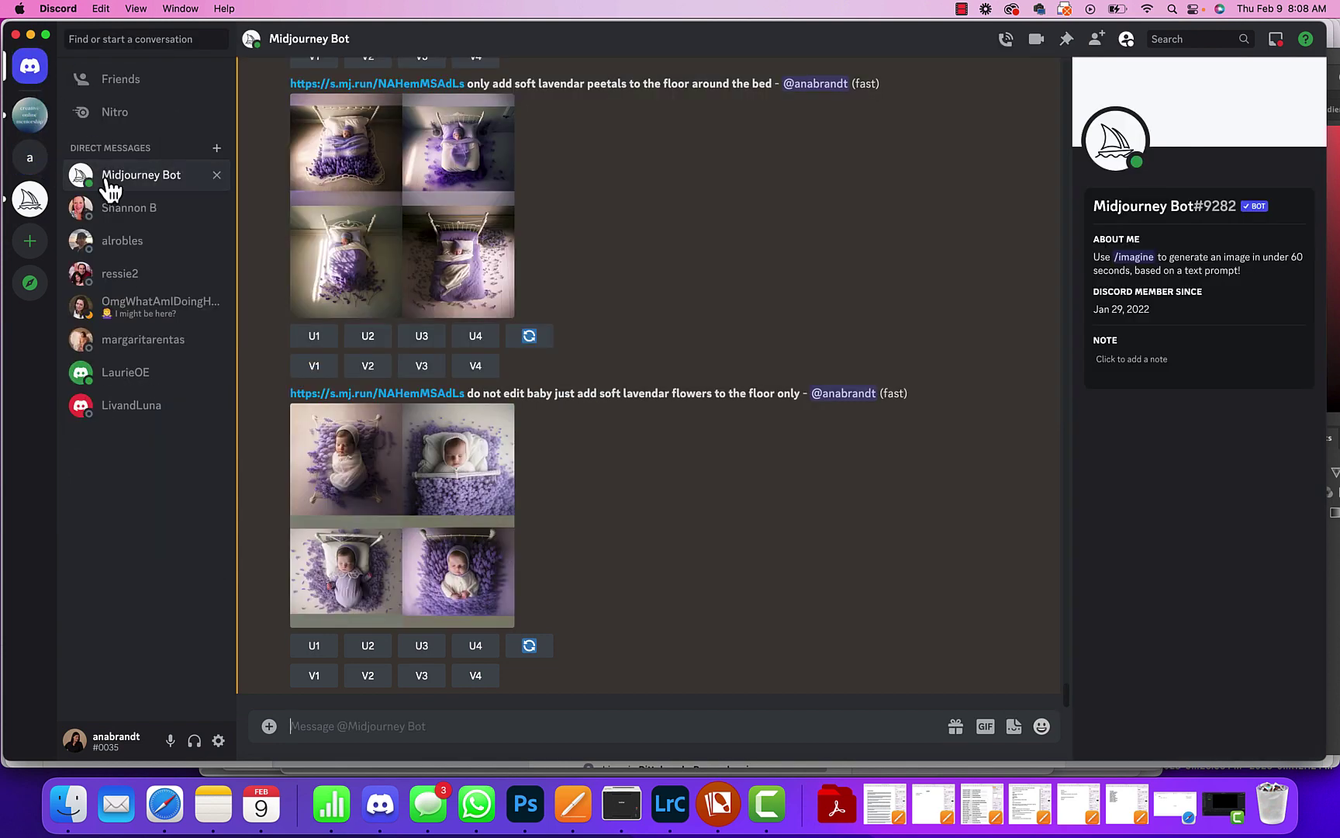
{"action": "scroll", "coordinate": [418, 517], "scroll_direction": "up", "scroll_amount": 15}
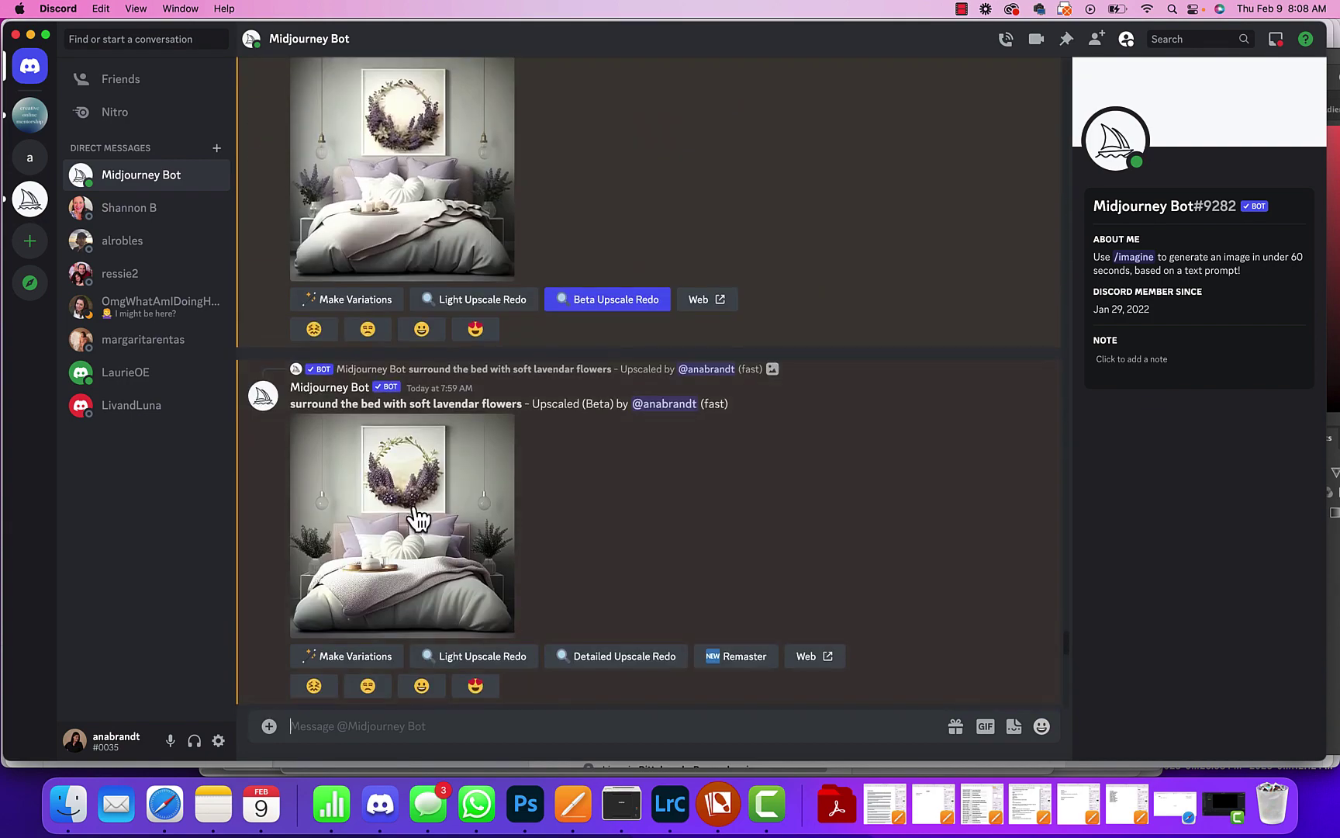
{"action": "scroll", "coordinate": [418, 517], "scroll_direction": "up", "scroll_amount": 15}
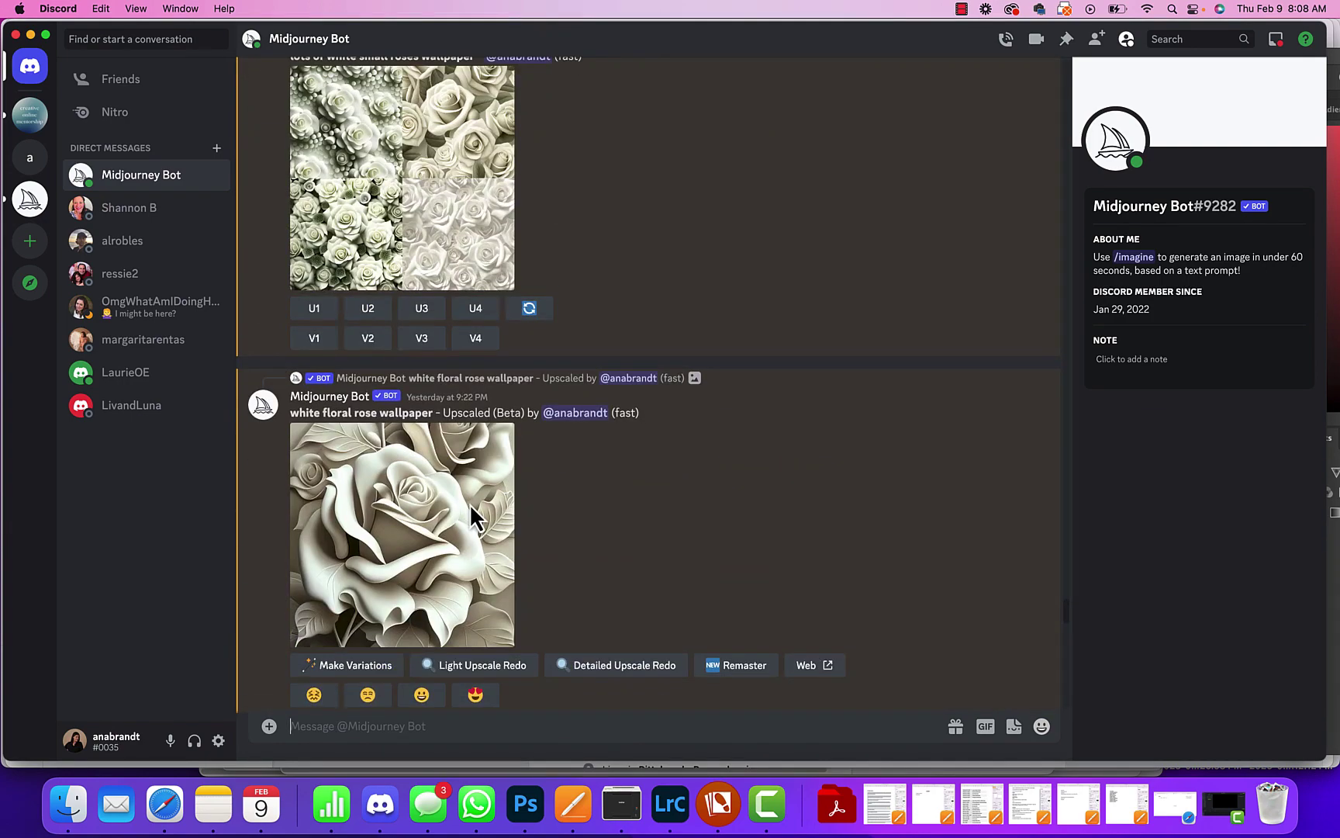
{"action": "scroll", "coordinate": [469, 504], "scroll_direction": "up", "scroll_amount": 15}
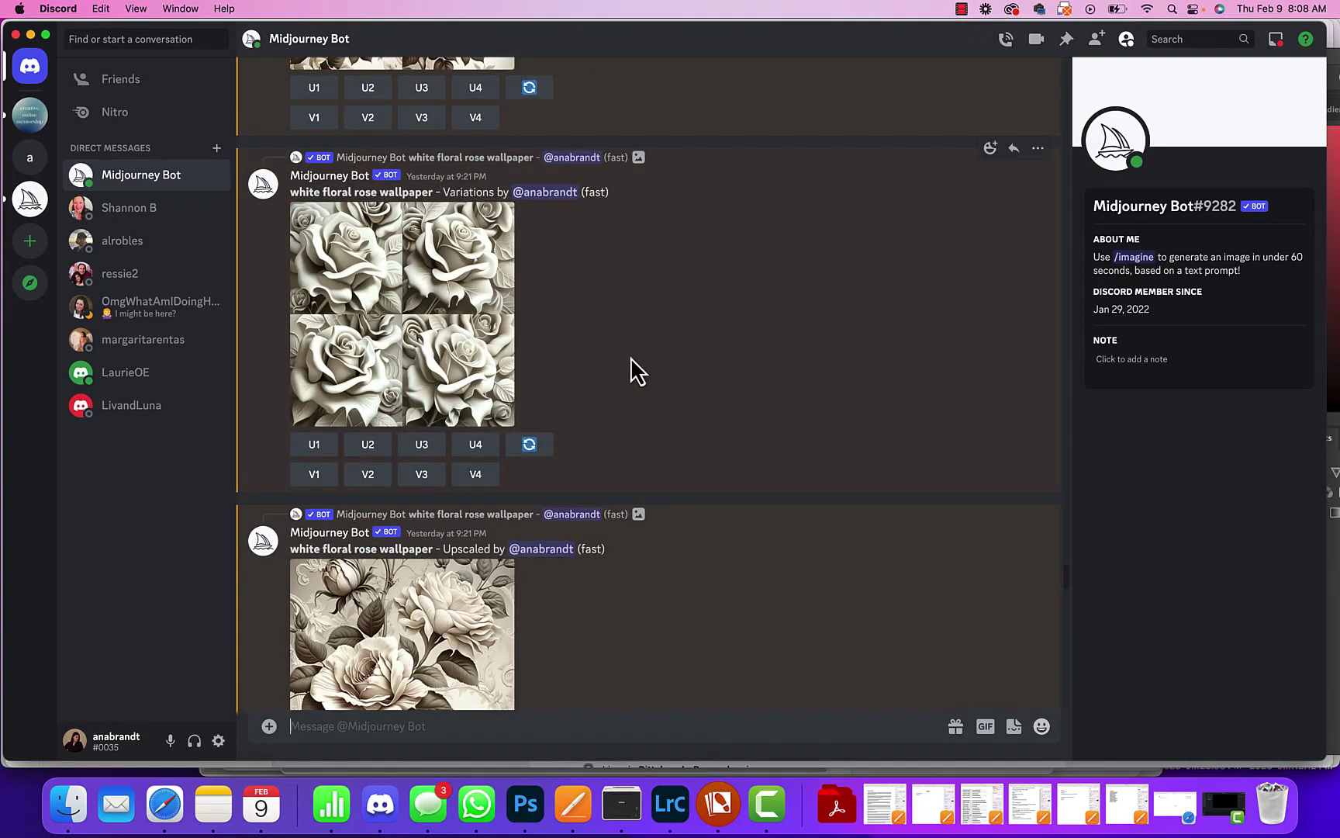
{"action": "scroll", "coordinate": [628, 434], "scroll_direction": "up", "scroll_amount": 15}
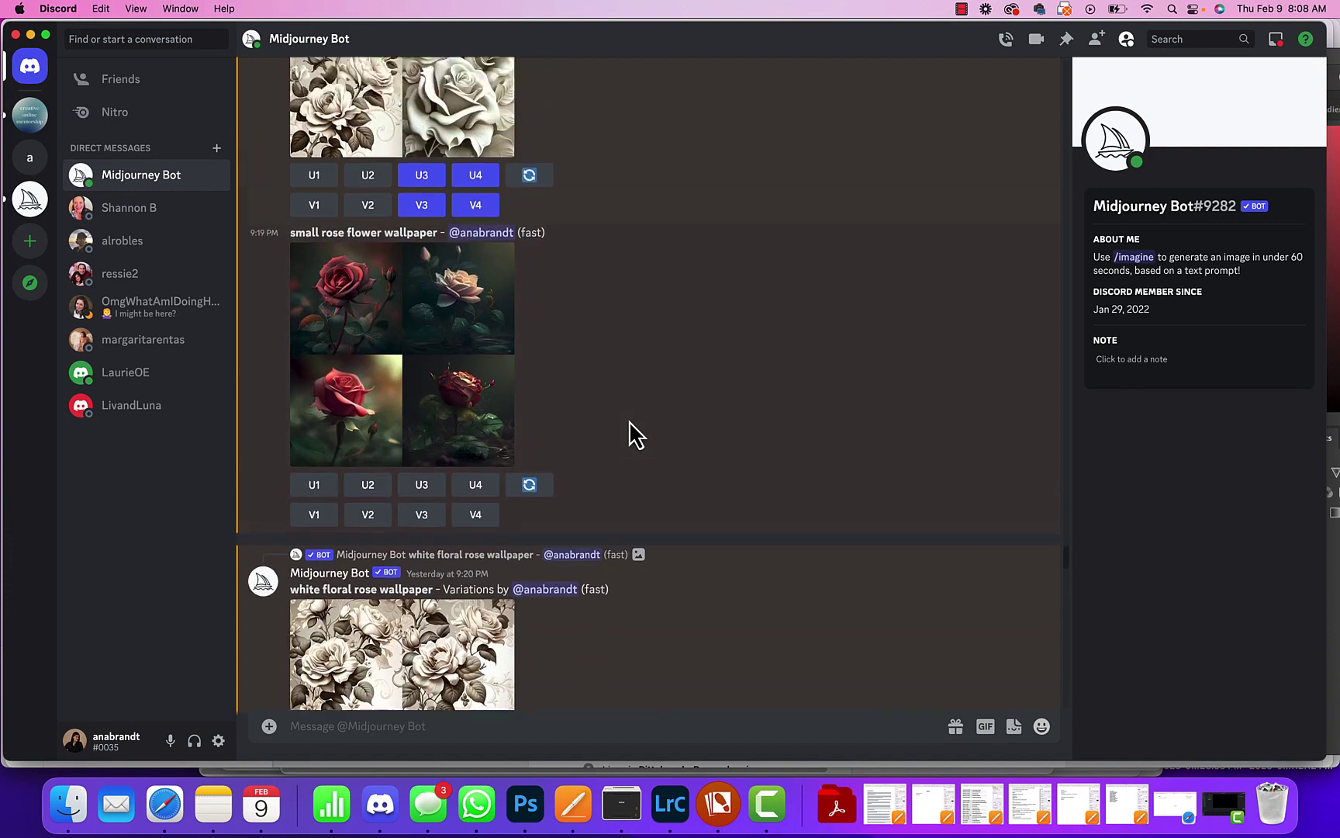
{"action": "scroll", "coordinate": [629, 422], "scroll_direction": "up", "scroll_amount": 10}
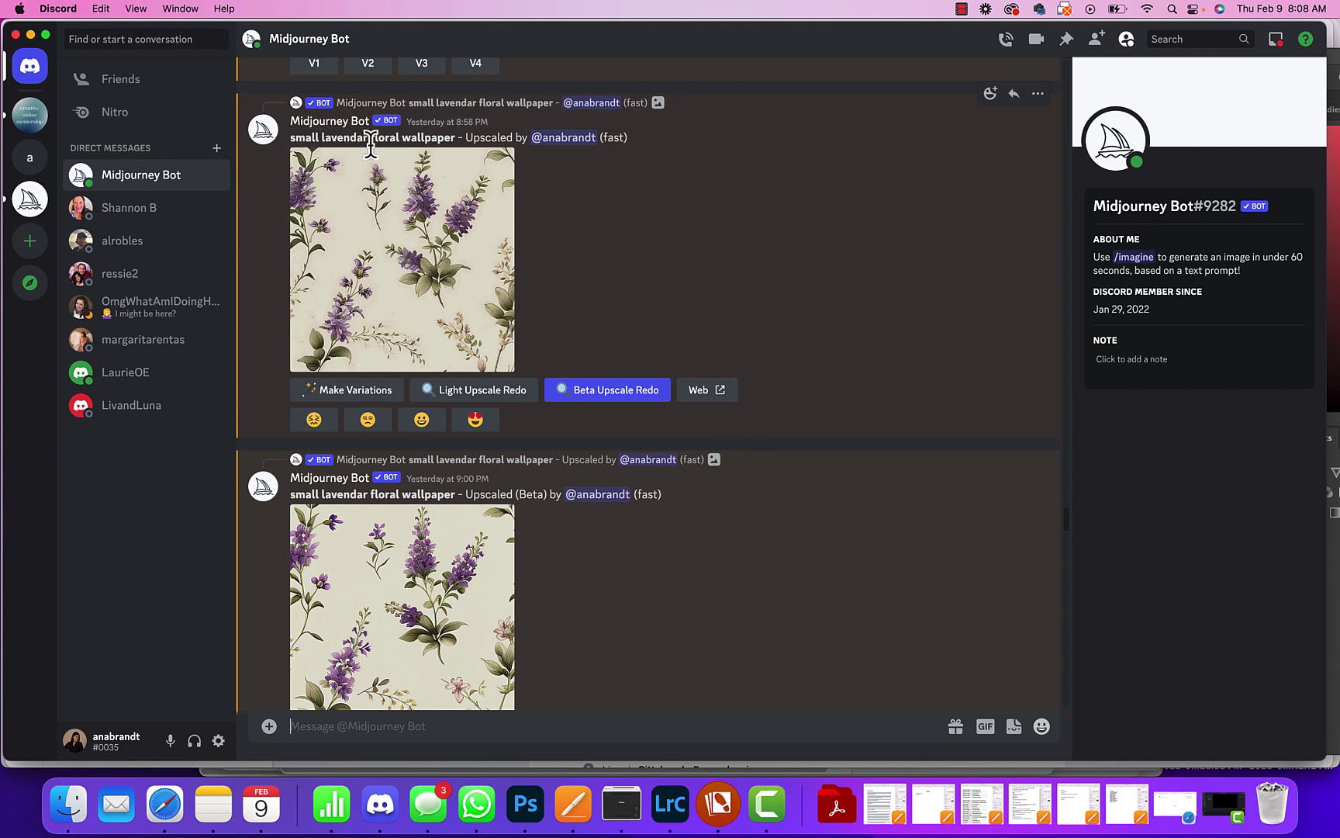
{"action": "scroll", "coordinate": [469, 264], "scroll_direction": "up", "scroll_amount": 10}
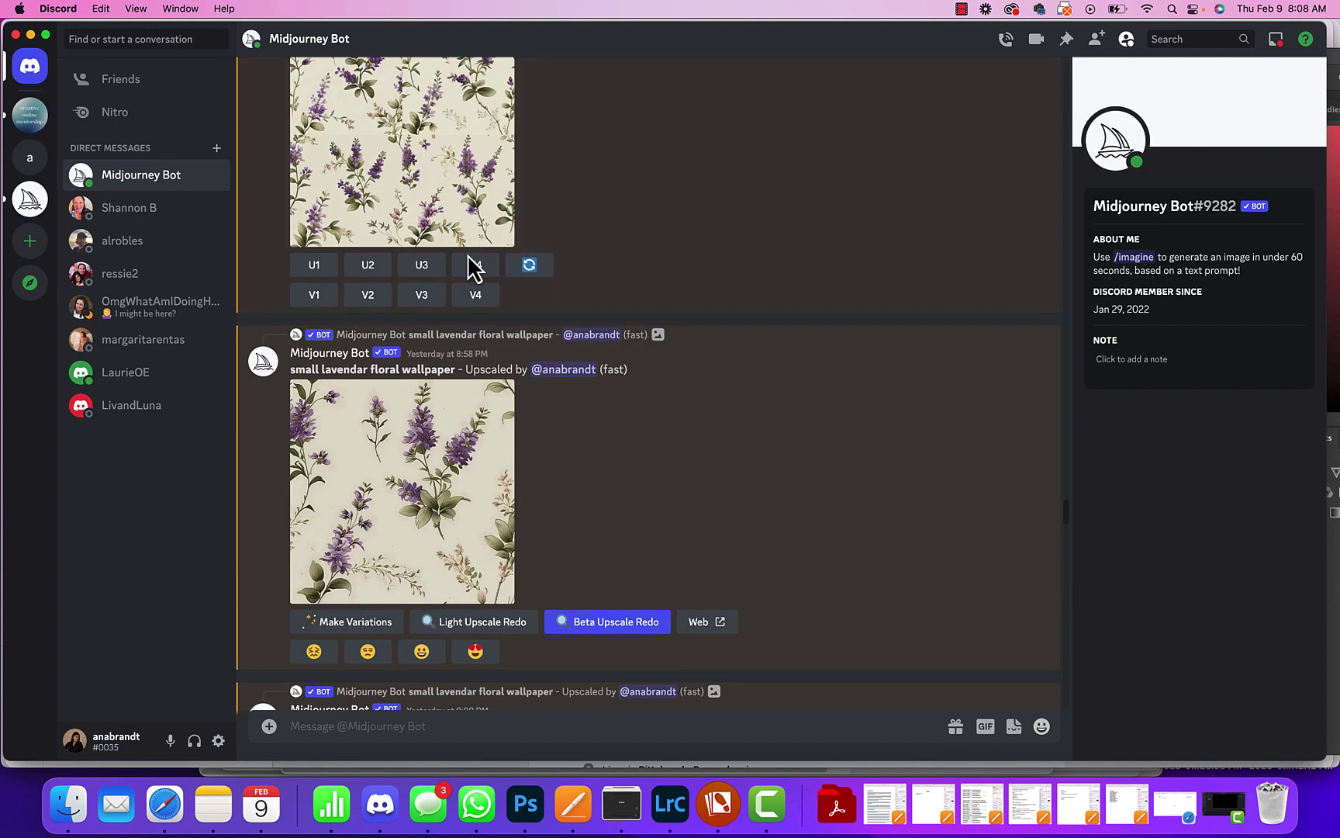
{"action": "scroll", "coordinate": [527, 280], "scroll_direction": "up", "scroll_amount": 5}
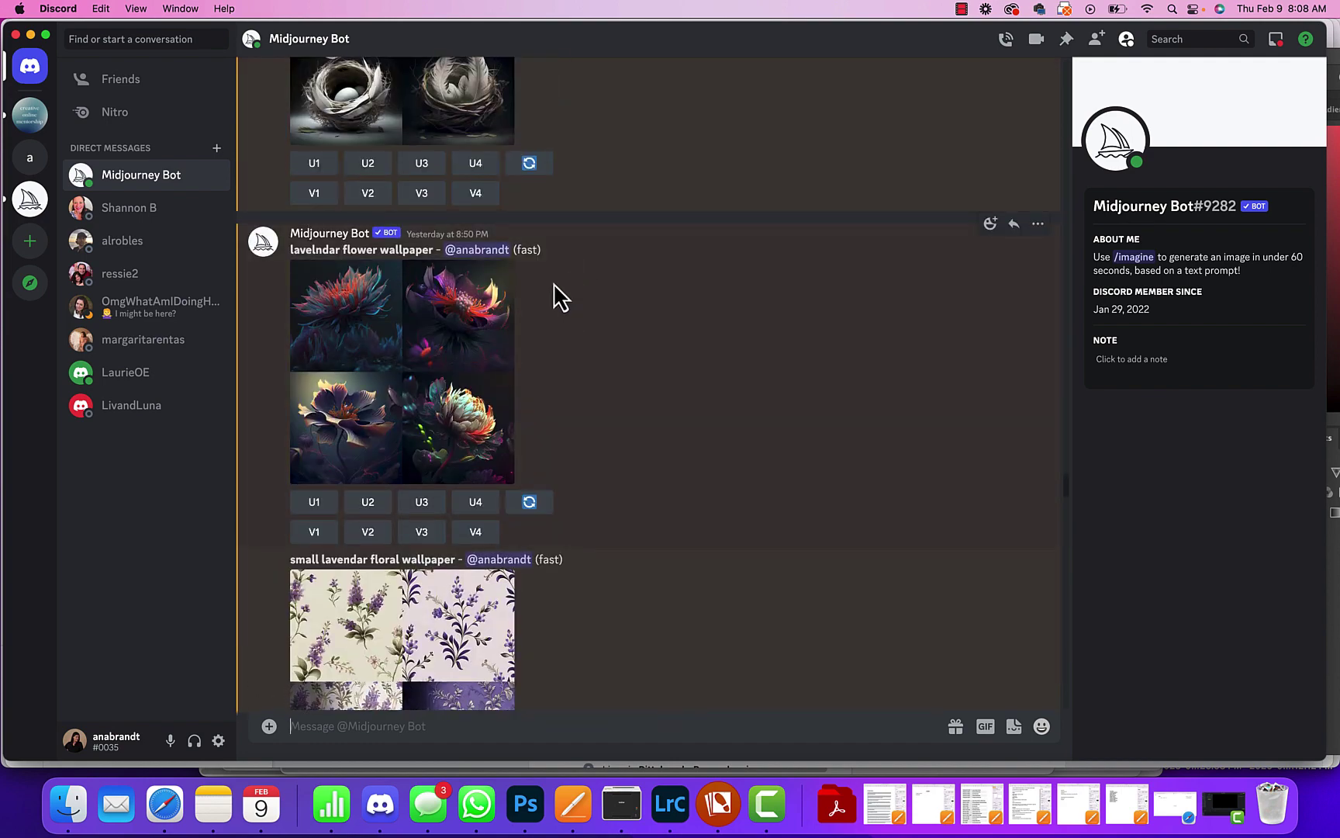
Examine the small lavender floral wallpaper results, from the four-image grid through the variations to the upscaled and beta upscaled versions.
{"action": "scroll", "coordinate": [434, 404], "scroll_direction": "down", "scroll_amount": 3}
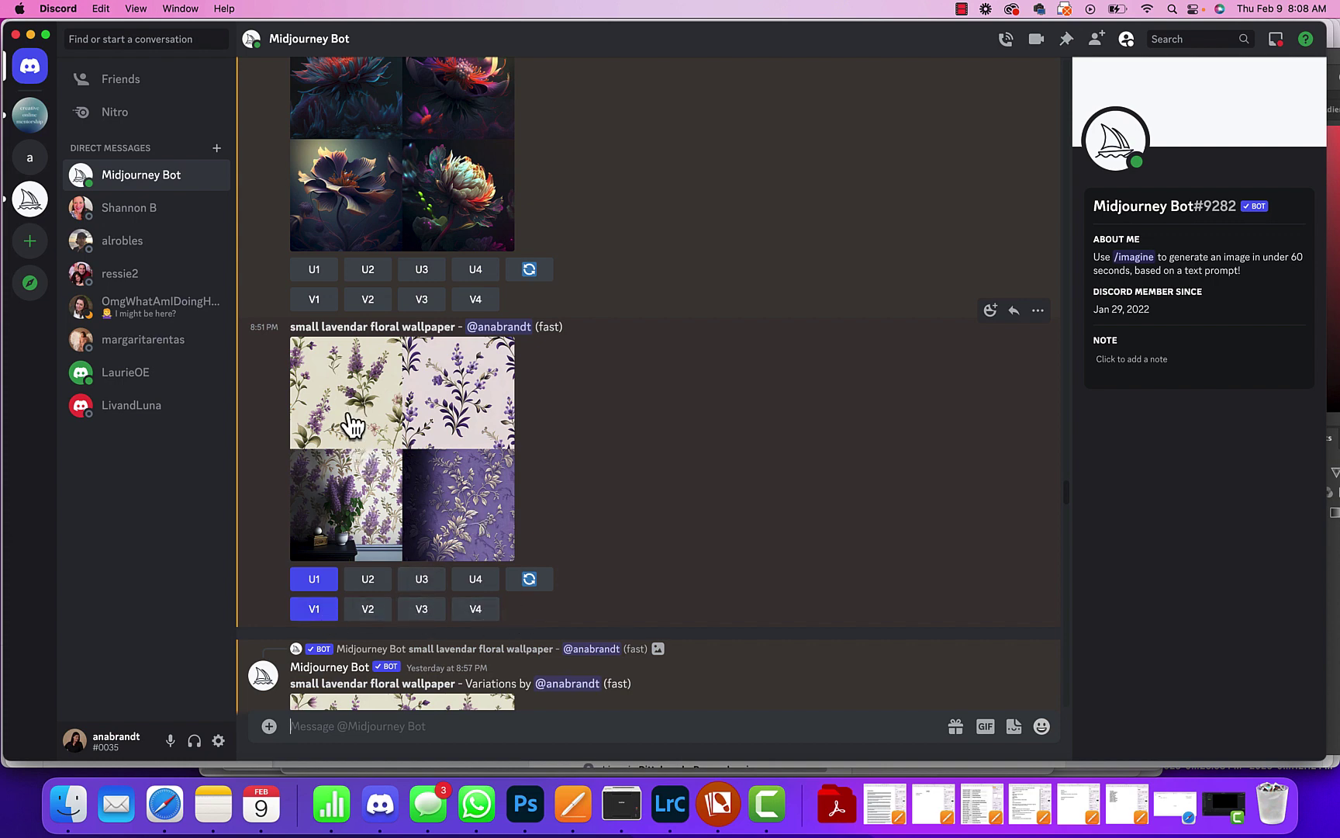
{"action": "scroll", "coordinate": [347, 418], "scroll_direction": "down", "scroll_amount": 3}
{"action": "scroll", "coordinate": [348, 411], "scroll_direction": "down", "scroll_amount": 10}
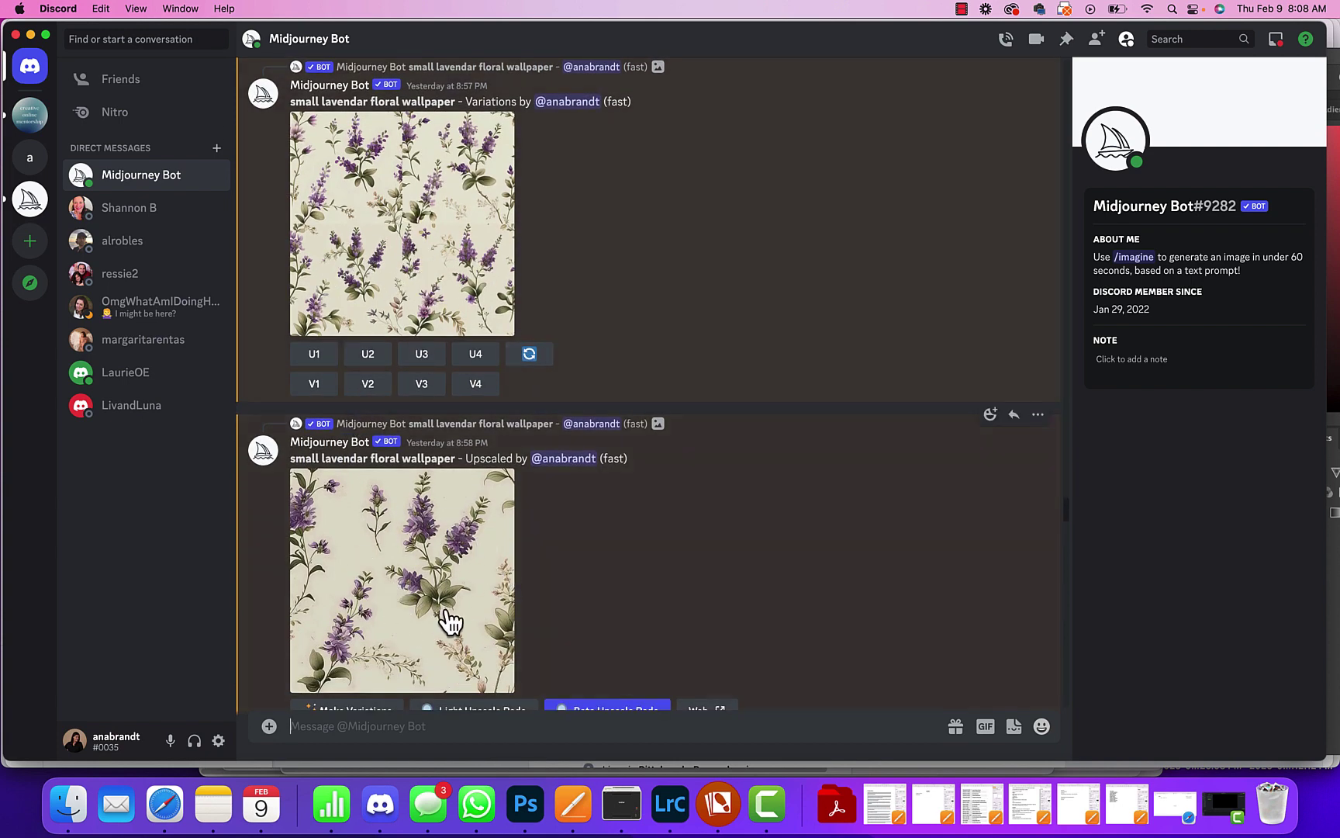
{"action": "scroll", "coordinate": [485, 588], "scroll_direction": "down", "scroll_amount": 3}
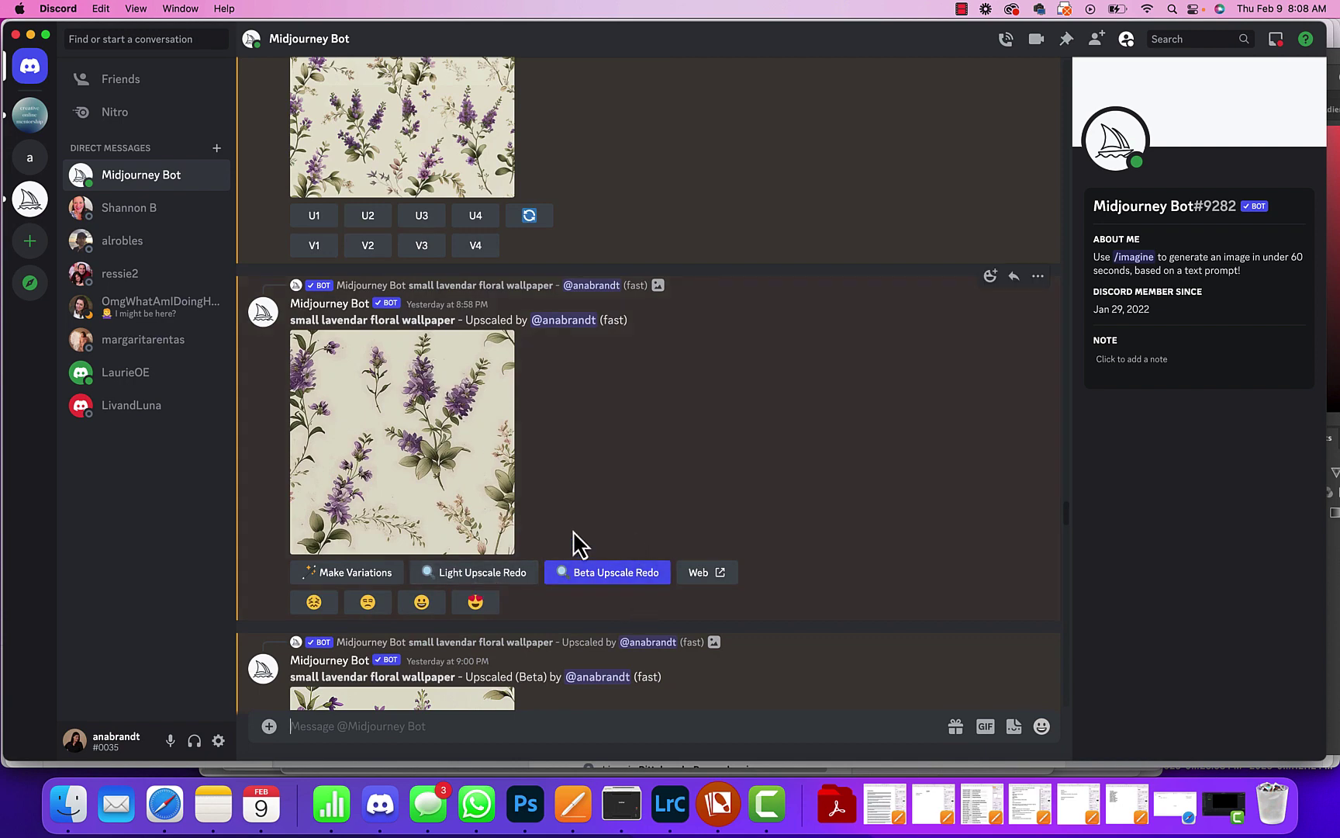
{"action": "scroll", "coordinate": [669, 526], "scroll_direction": "down", "scroll_amount": 4}
{"action": "scroll", "coordinate": [661, 514], "scroll_direction": "down", "scroll_amount": 2}
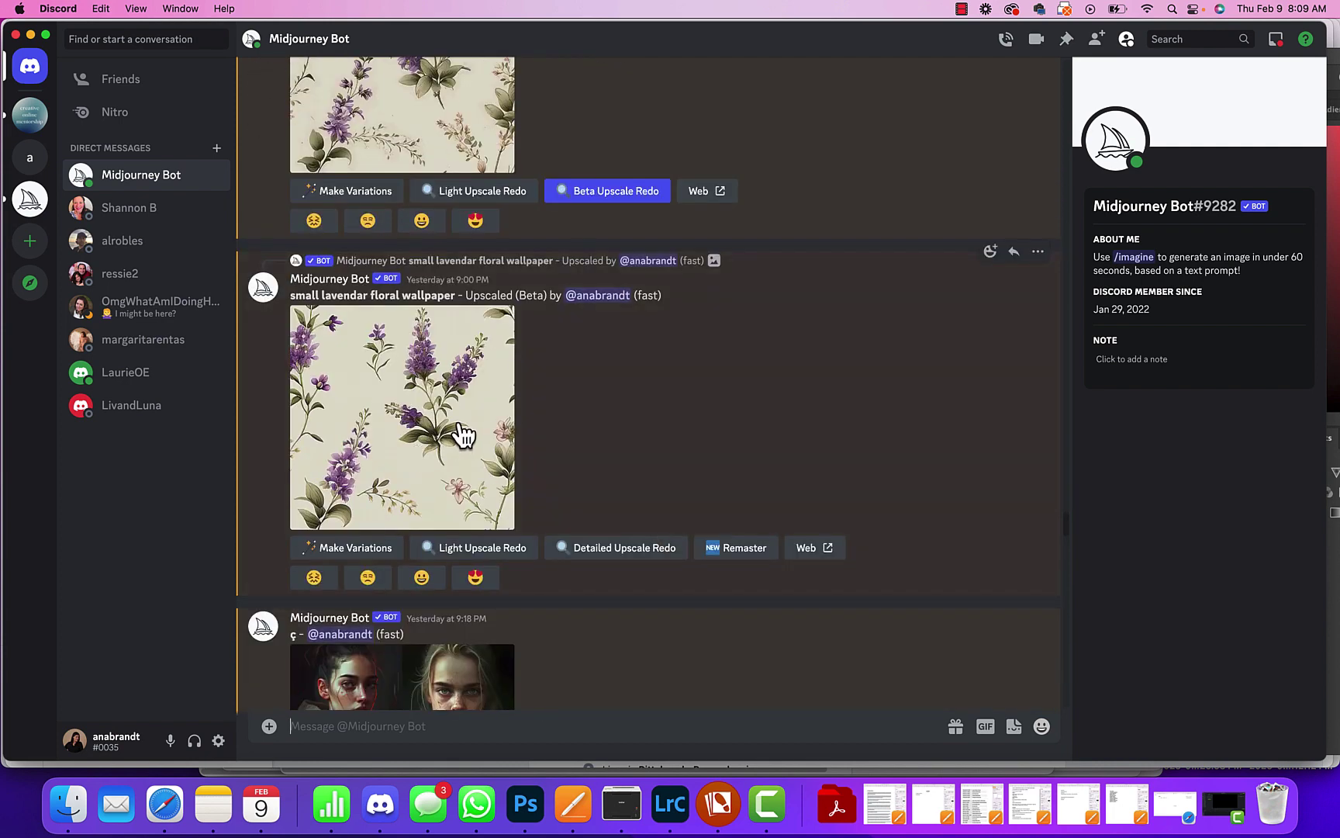
Switch to Photoshop, float the lavender floral wallpaper in its own window and copy it onto the _D5A7879.jpg newborn photo as a layer.
{"action": "left_click", "coordinate": [520, 822]}
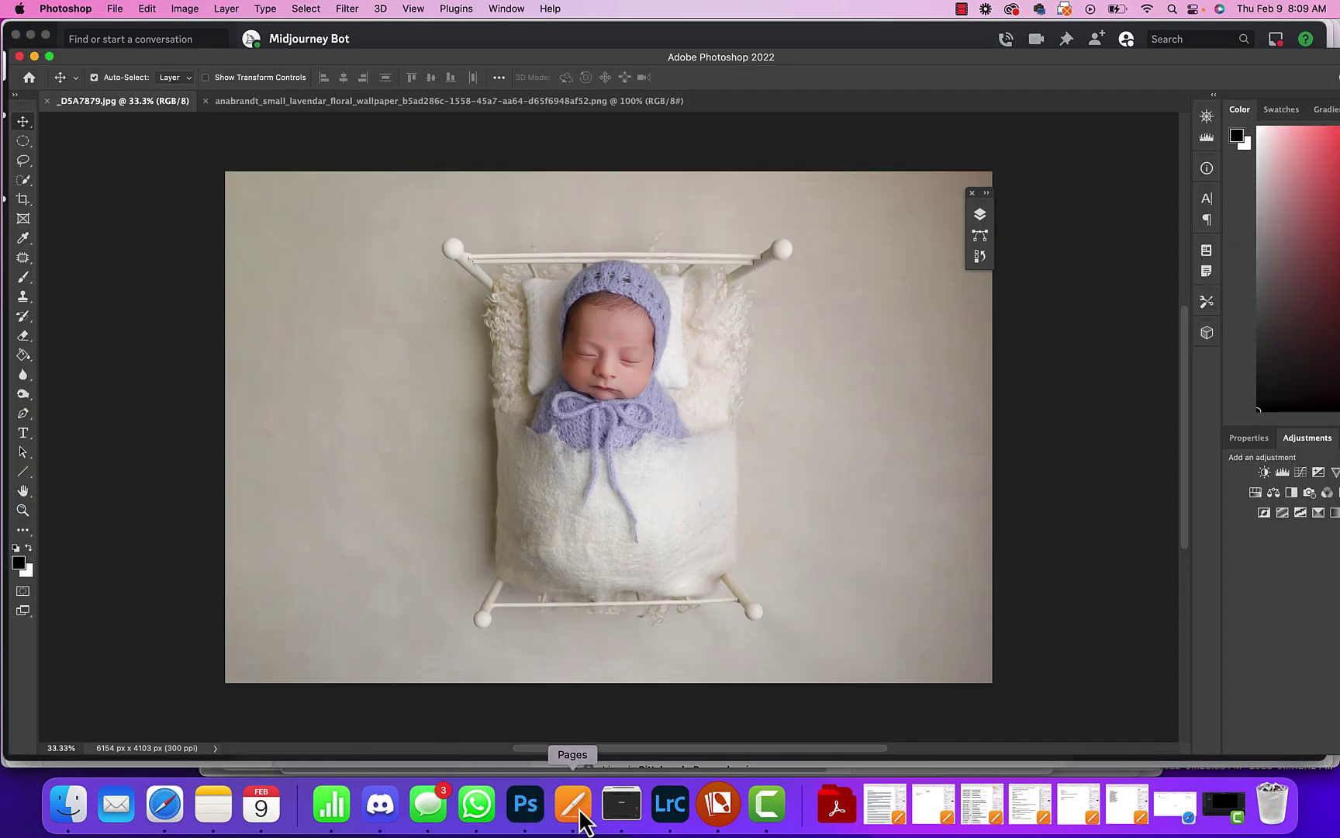
{"action": "left_click", "coordinate": [247, 101]}
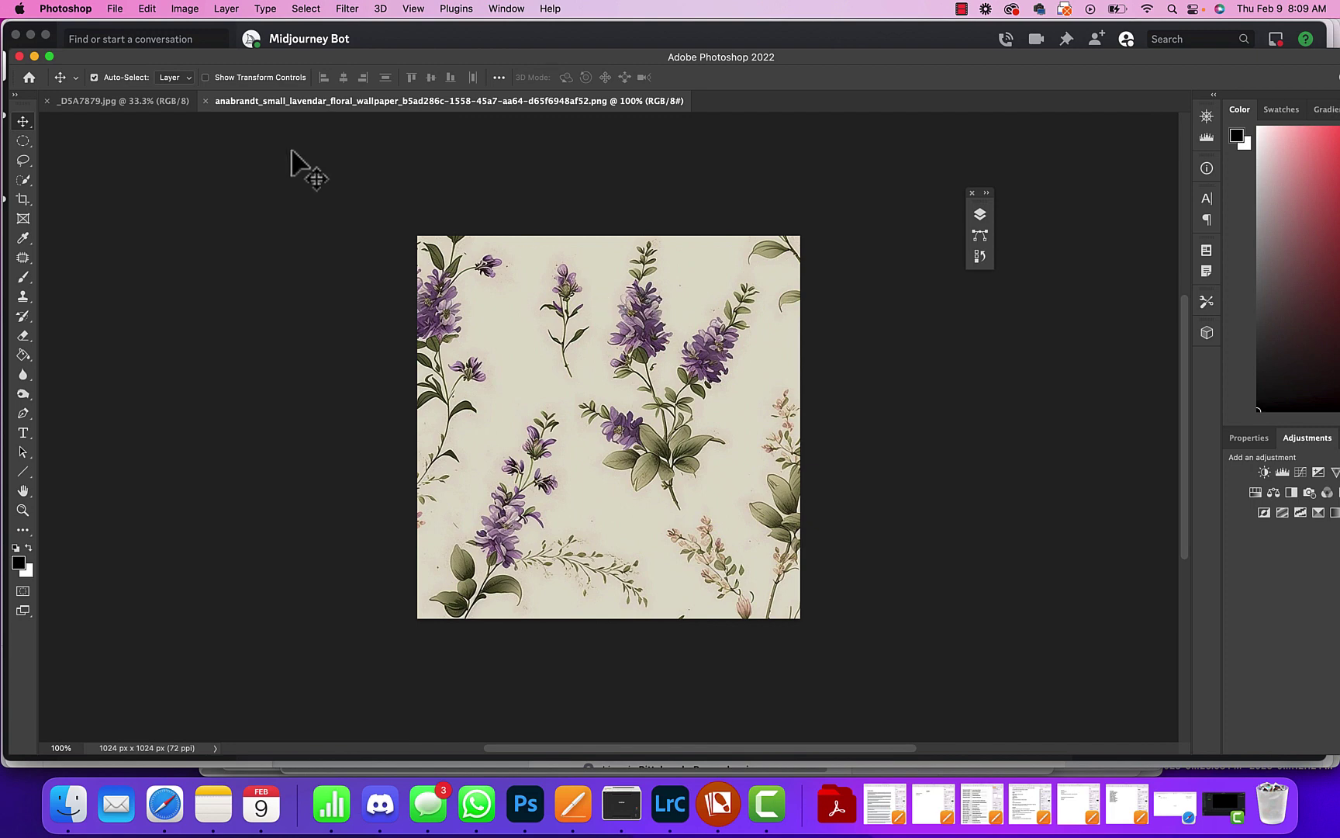
{"action": "left_click", "coordinate": [172, 104]}
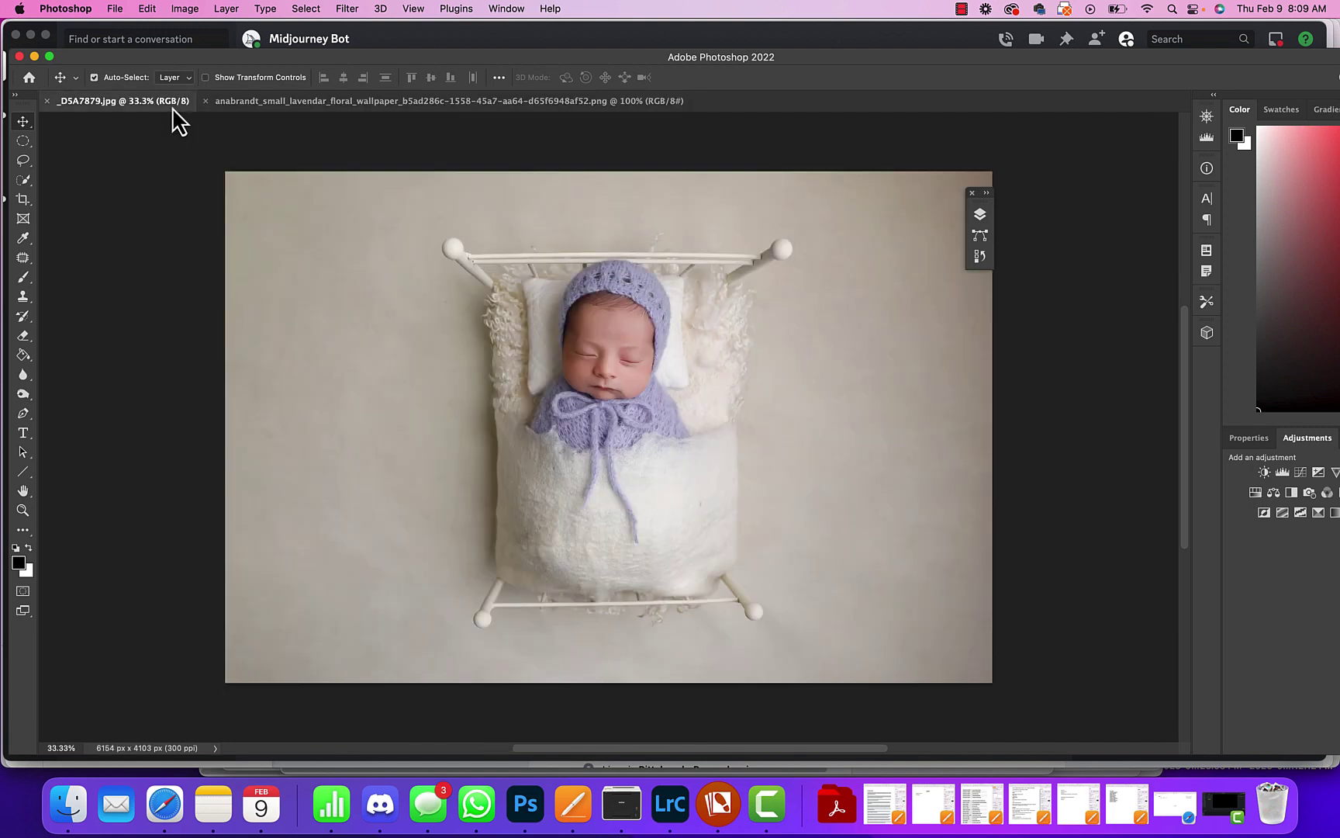
{"action": "left_click", "coordinate": [512, 104]}
{"action": "right_click", "coordinate": [509, 107]}
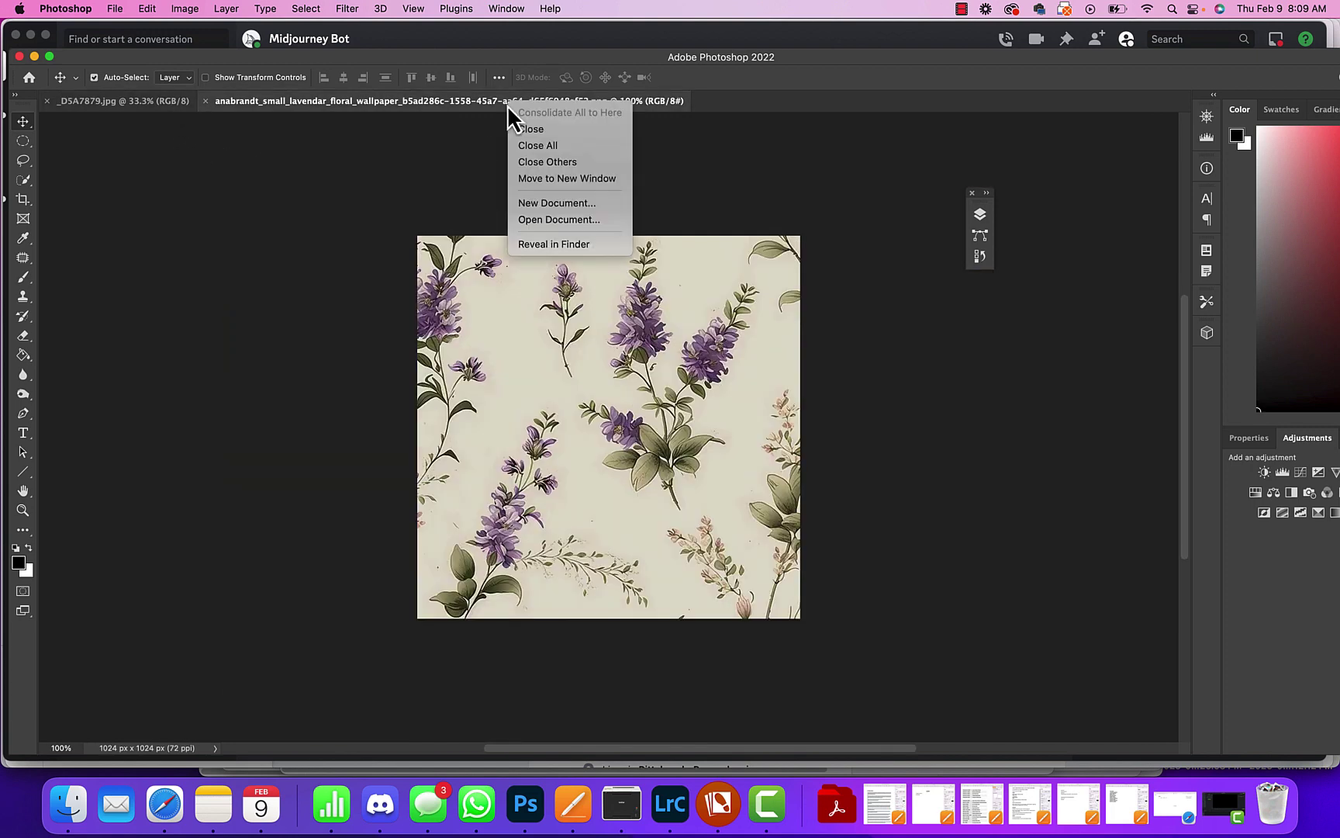
{"action": "left_click", "coordinate": [539, 176]}
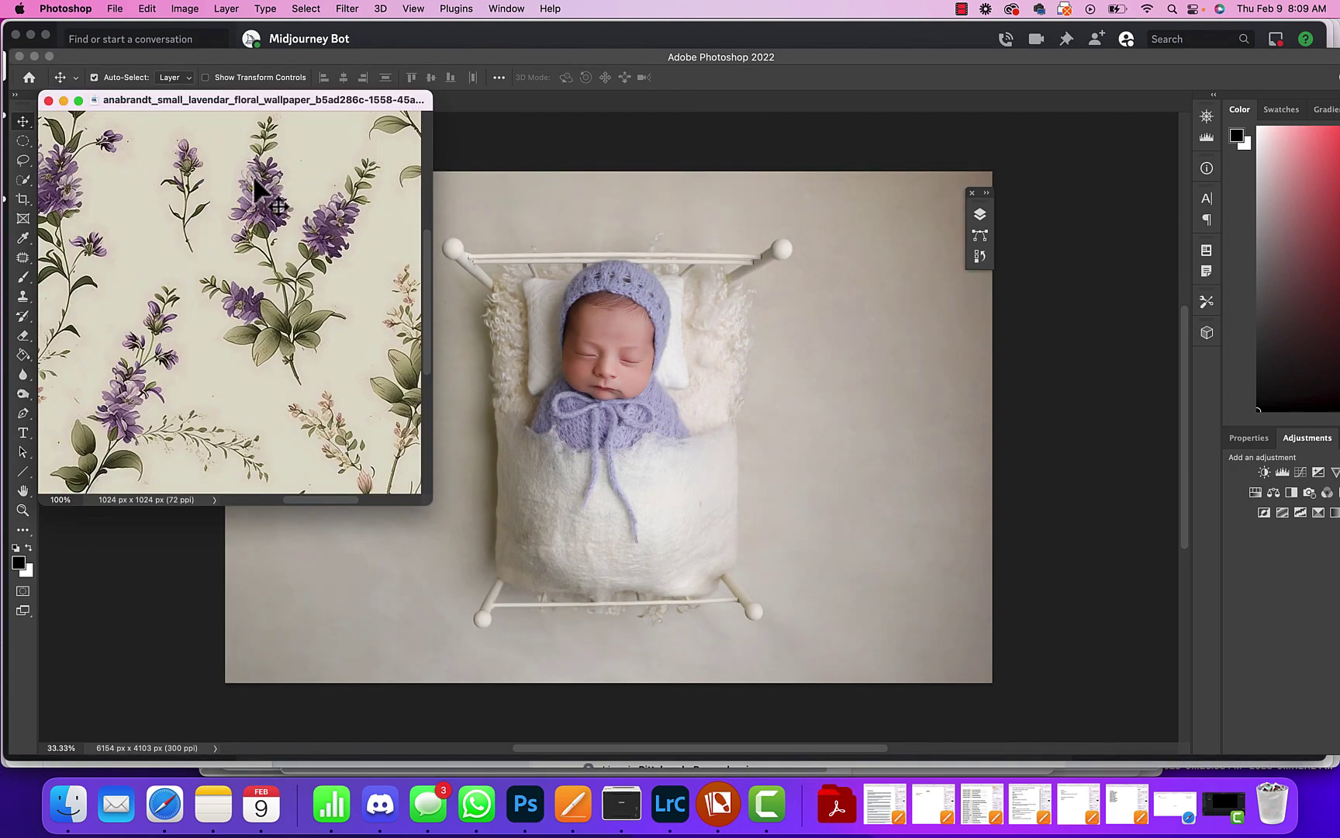
{"action": "left_click_drag", "start_coordinate": [260, 179], "coordinate": [272, 235]}
Enlarge the wallpaper layer with Free Transform until it covers the entire newborn photo.
{"action": "left_click", "coordinate": [148, 9]}
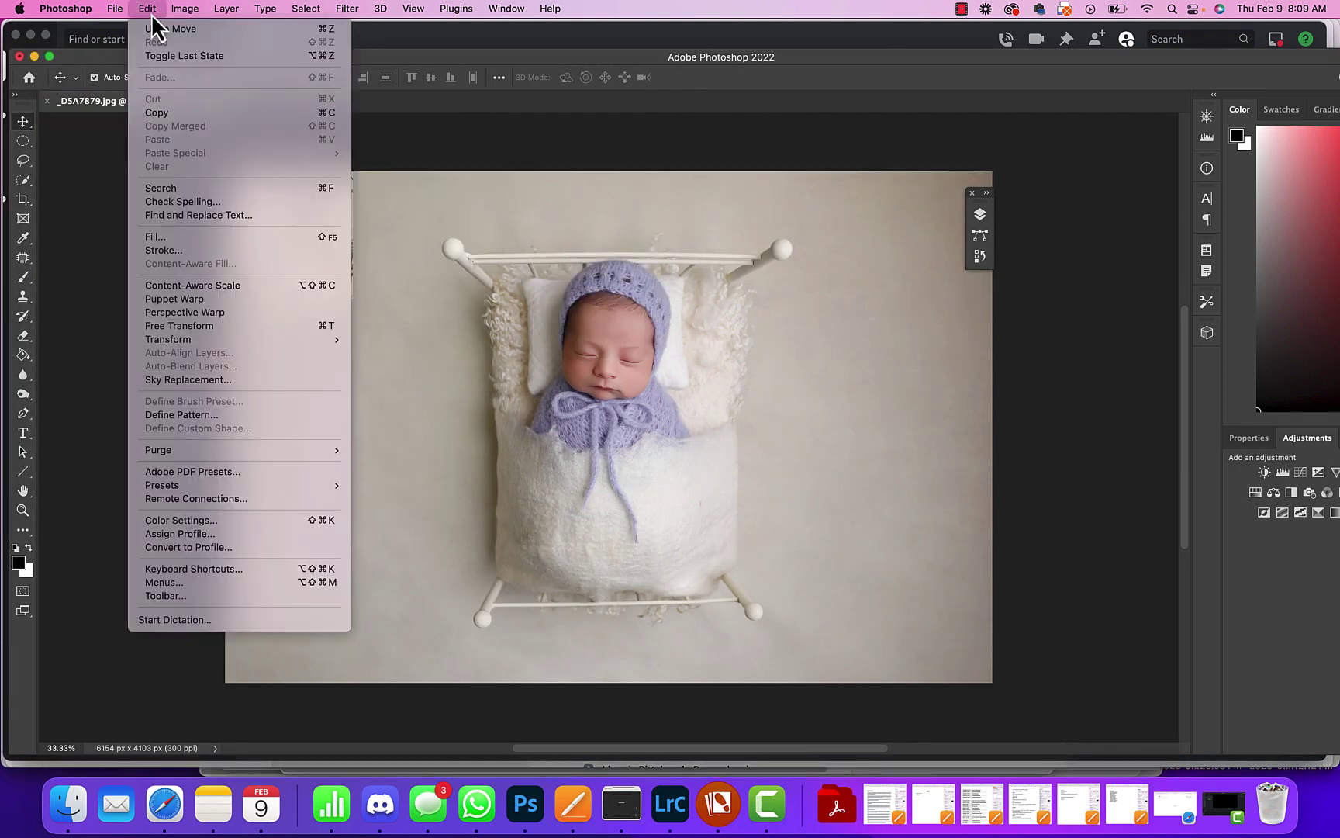
{"action": "mouse_move", "coordinate": [273, 349]}
{"action": "left_click", "coordinate": [437, 359]}
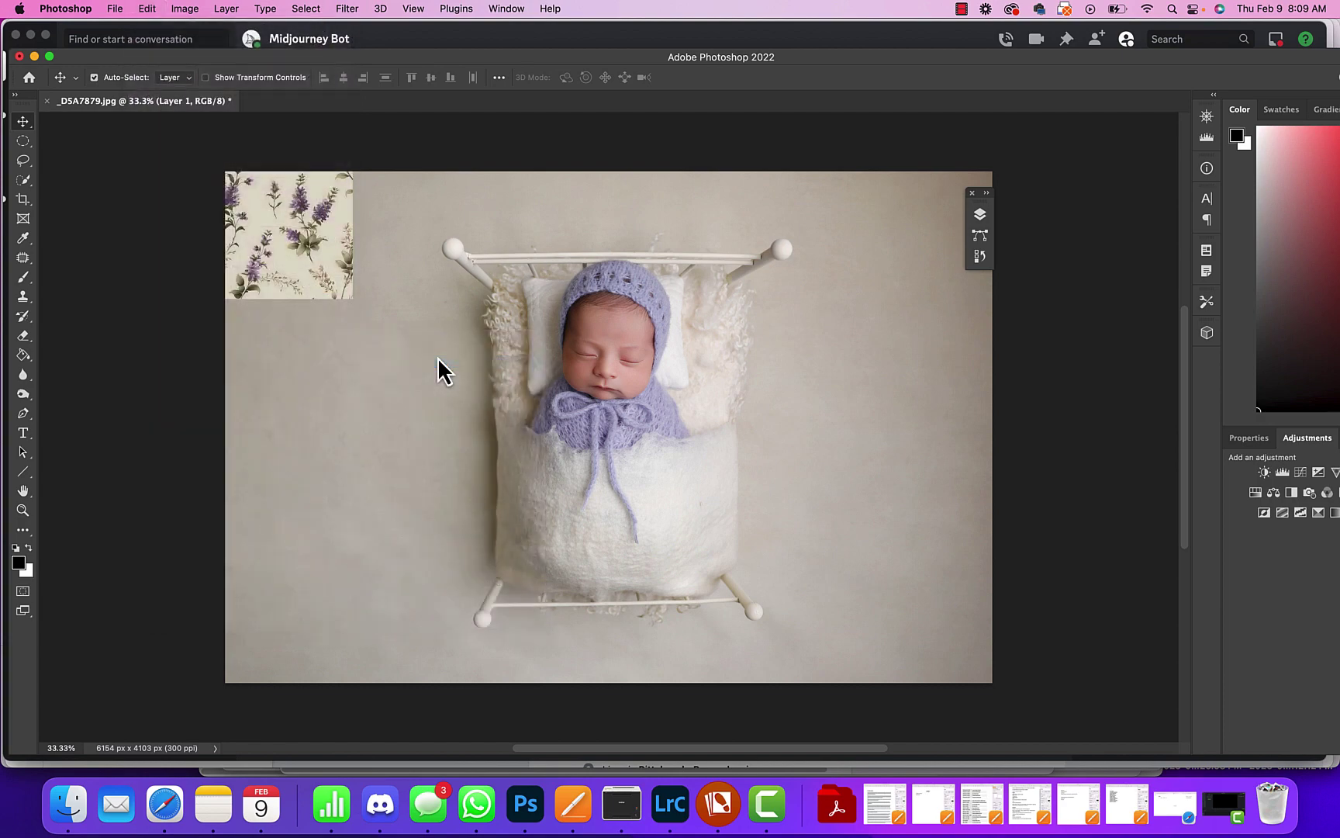
{"action": "left_click_drag", "start_coordinate": [349, 303], "coordinate": [1043, 745]}
{"action": "key", "text": "Return"}
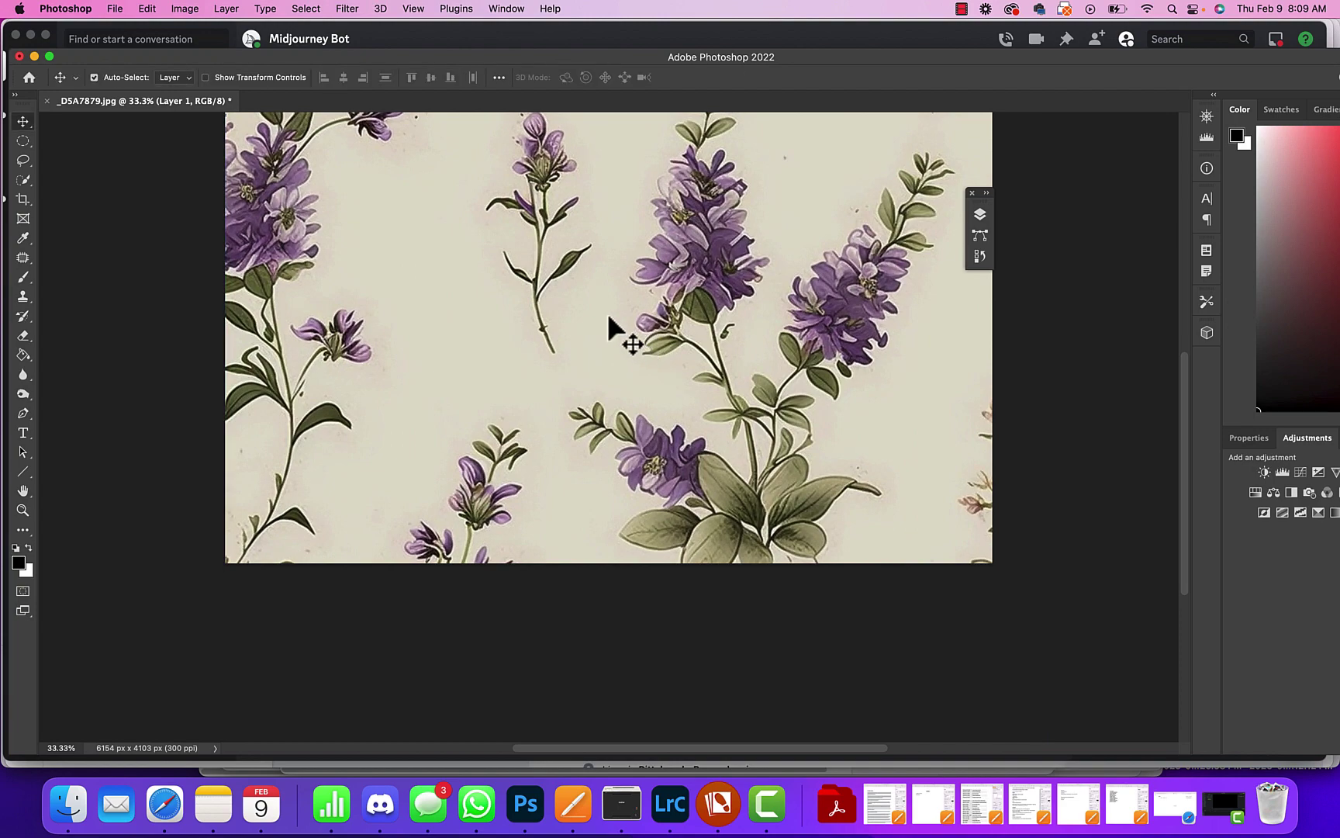
Set the wallpaper layer's blend mode to Soft Light.
{"action": "left_click", "coordinate": [500, 9]}
{"action": "left_click", "coordinate": [521, 326]}
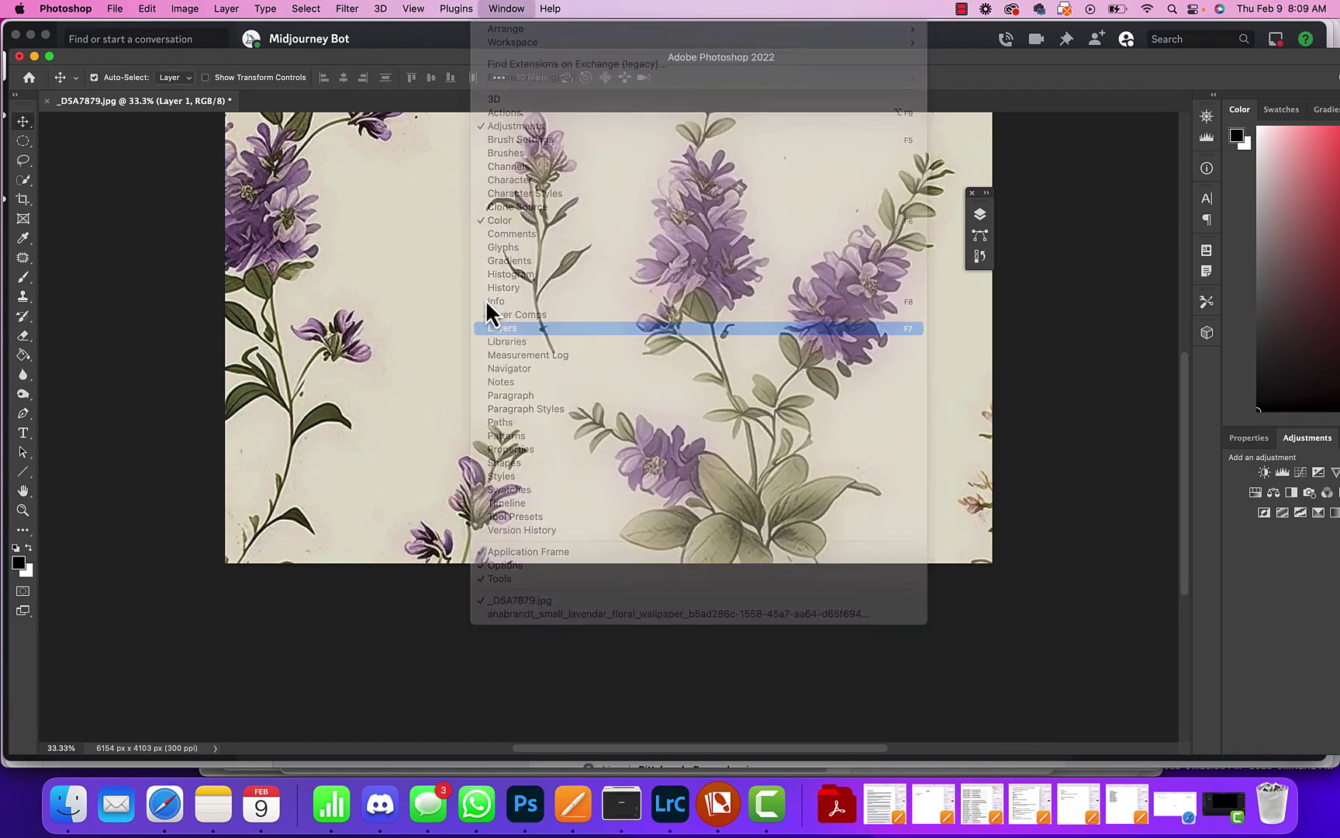
{"action": "left_click", "coordinate": [883, 255]}
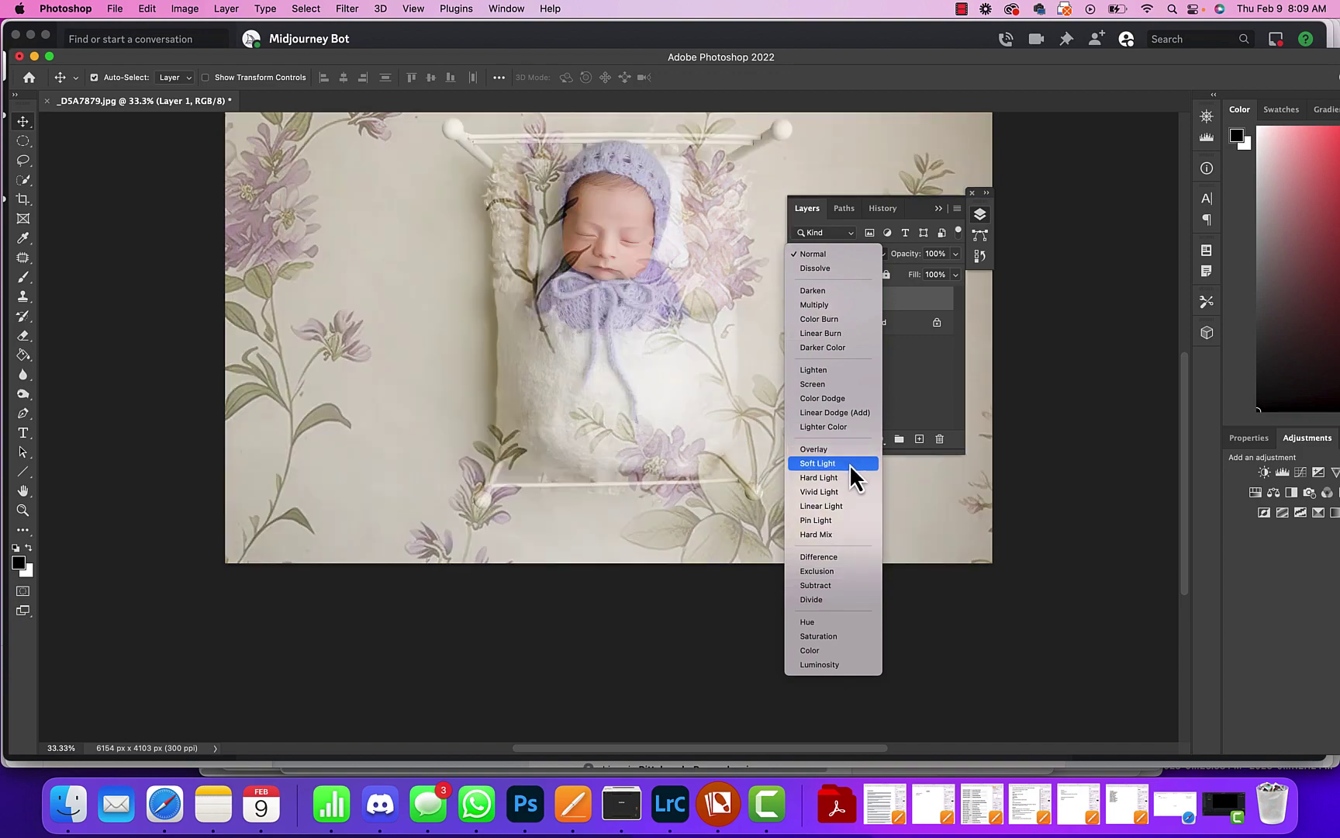
{"action": "left_click", "coordinate": [849, 464]}
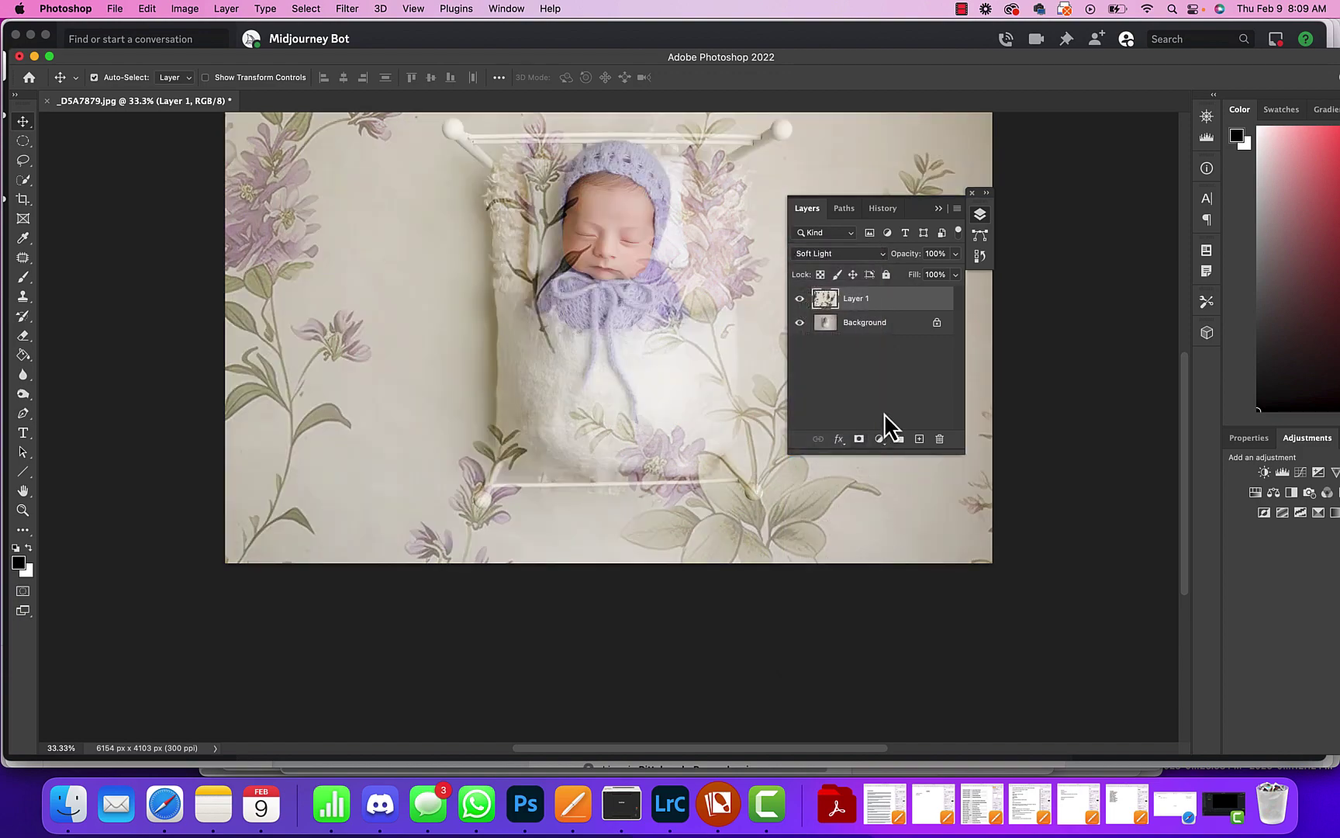
Erase the floral overlay from the baby, pillow, blanket and bed with the Eraser, and lower the wallpaper layer's opacity to 66%.
{"action": "scroll", "coordinate": [690, 361], "scroll_direction": "up", "scroll_amount": 3}
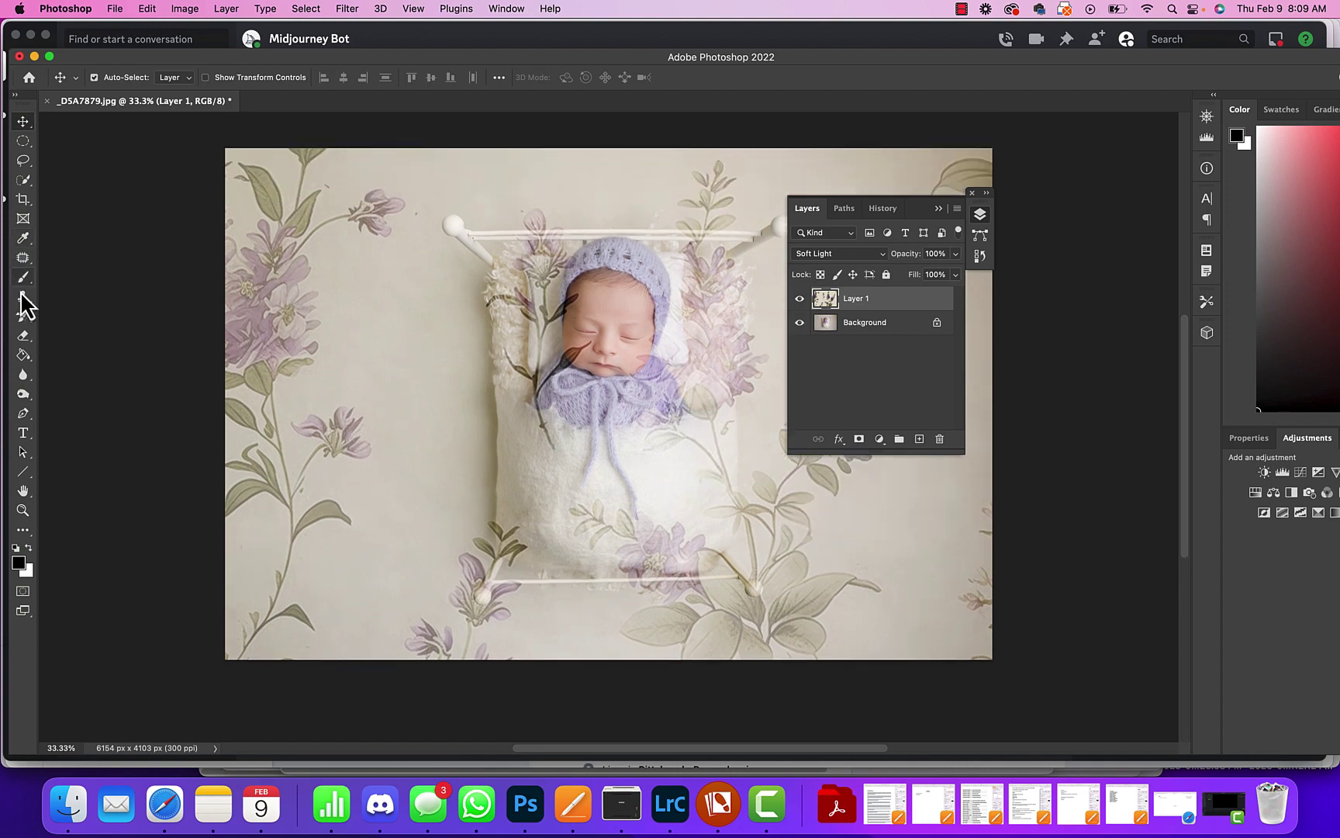
{"action": "left_click", "coordinate": [25, 336]}
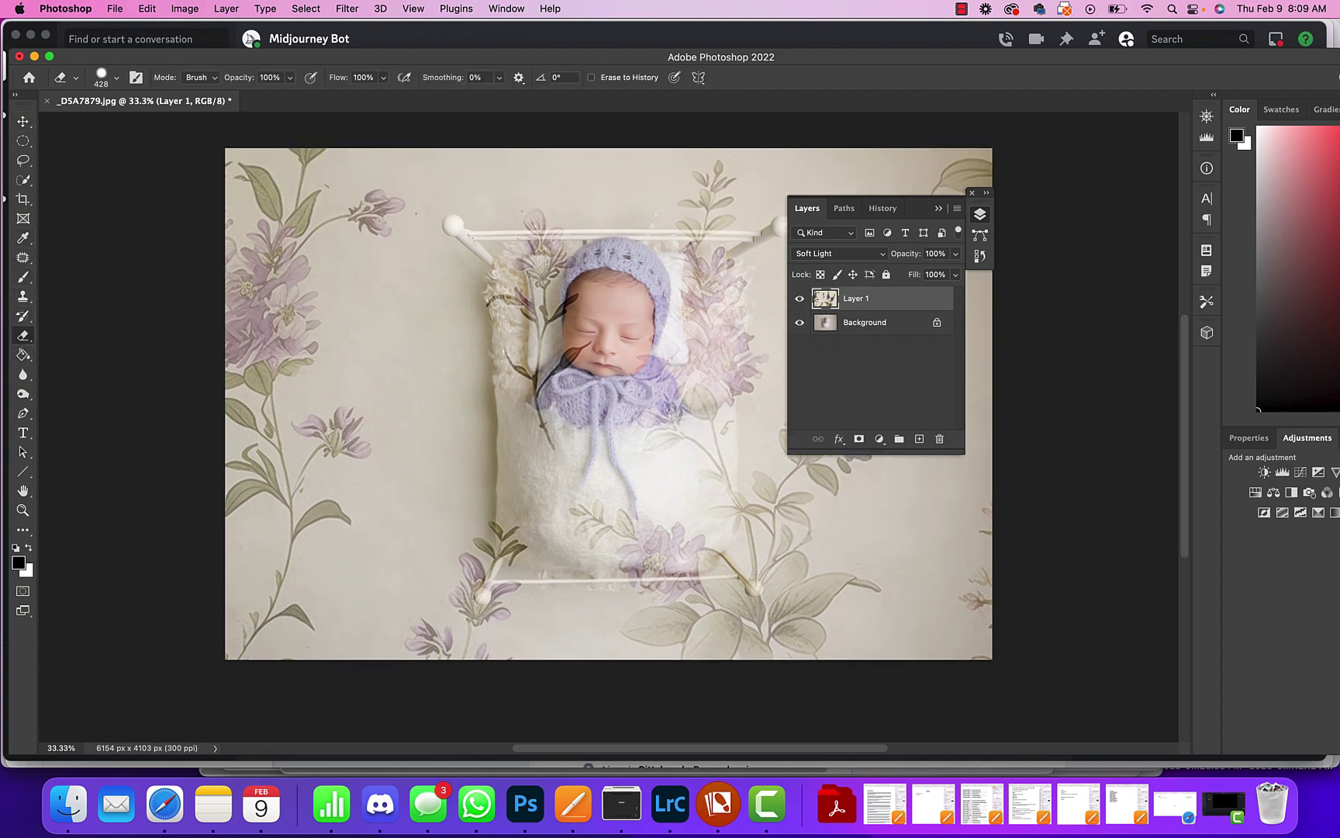
{"action": "left_click_drag", "start_coordinate": [593, 341], "coordinate": [605, 252]}
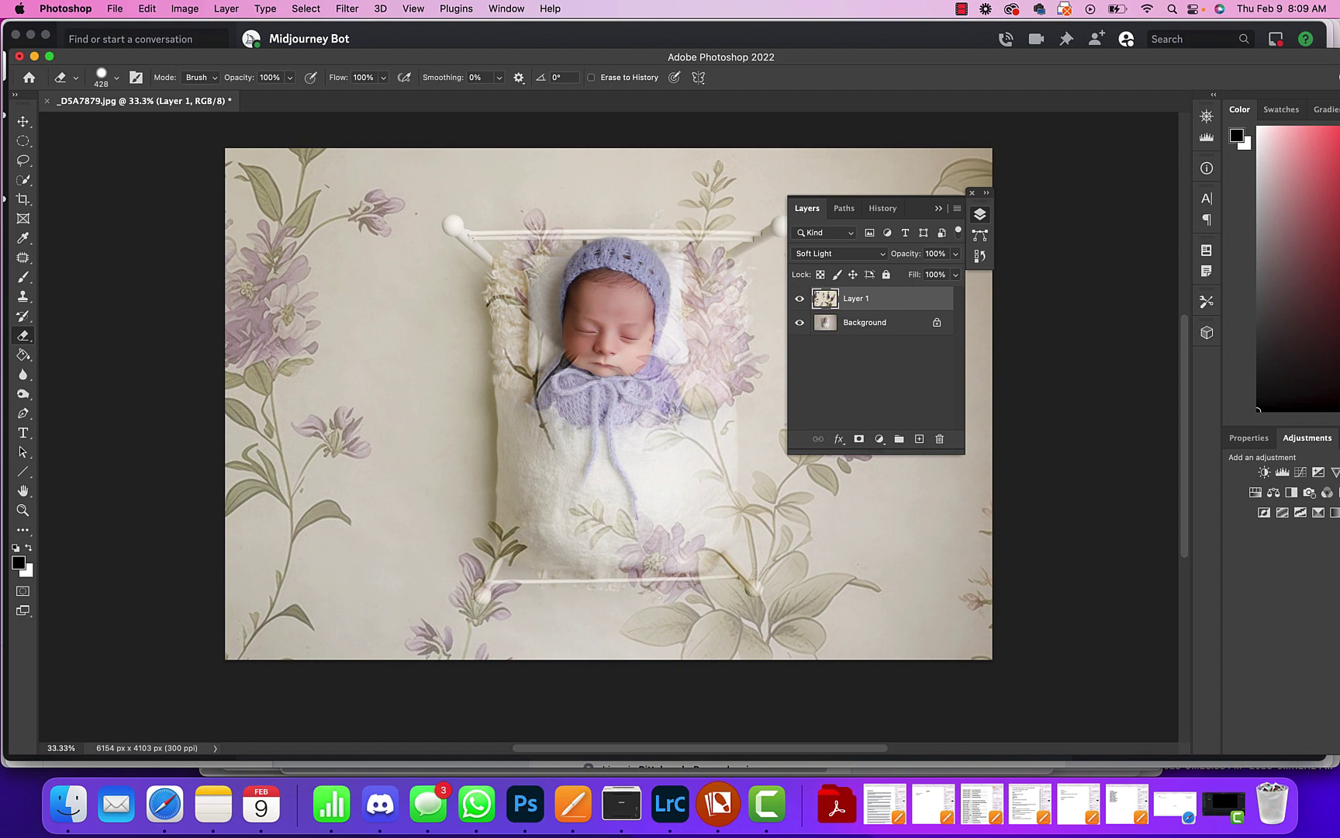
{"action": "mouse_move", "coordinate": [612, 342]}
{"action": "left_mouse_down"}
{"action": "mouse_move", "coordinate": [590, 465]}
{"action": "mouse_move", "coordinate": [605, 500]}
{"action": "mouse_move", "coordinate": [589, 539]}
{"action": "mouse_move", "coordinate": [652, 570]}
{"action": "mouse_move", "coordinate": [714, 553]}
{"action": "mouse_move", "coordinate": [717, 279]}
{"action": "mouse_move", "coordinate": [644, 245]}
{"action": "left_mouse_up"}
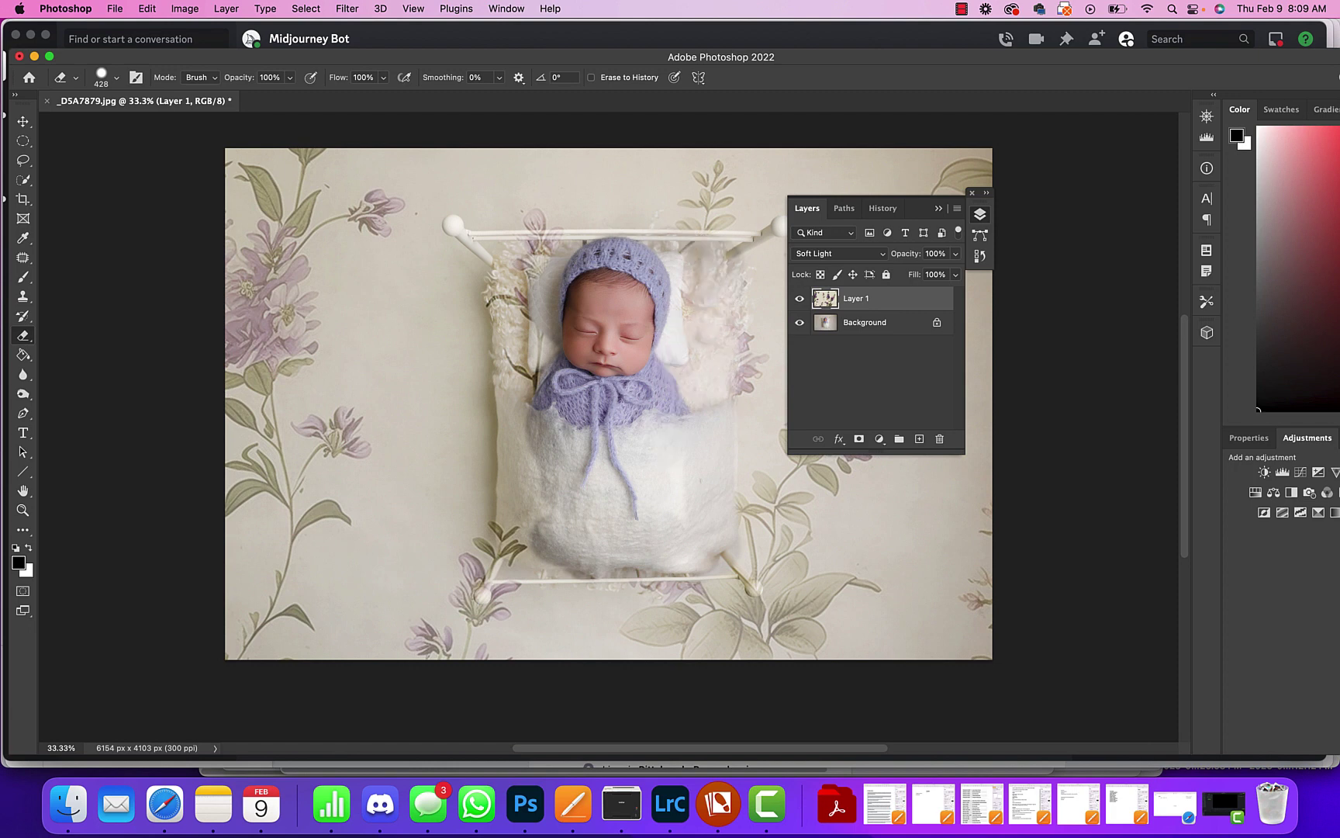
{"action": "key", "text": "XF86MonBrightnessUp"}
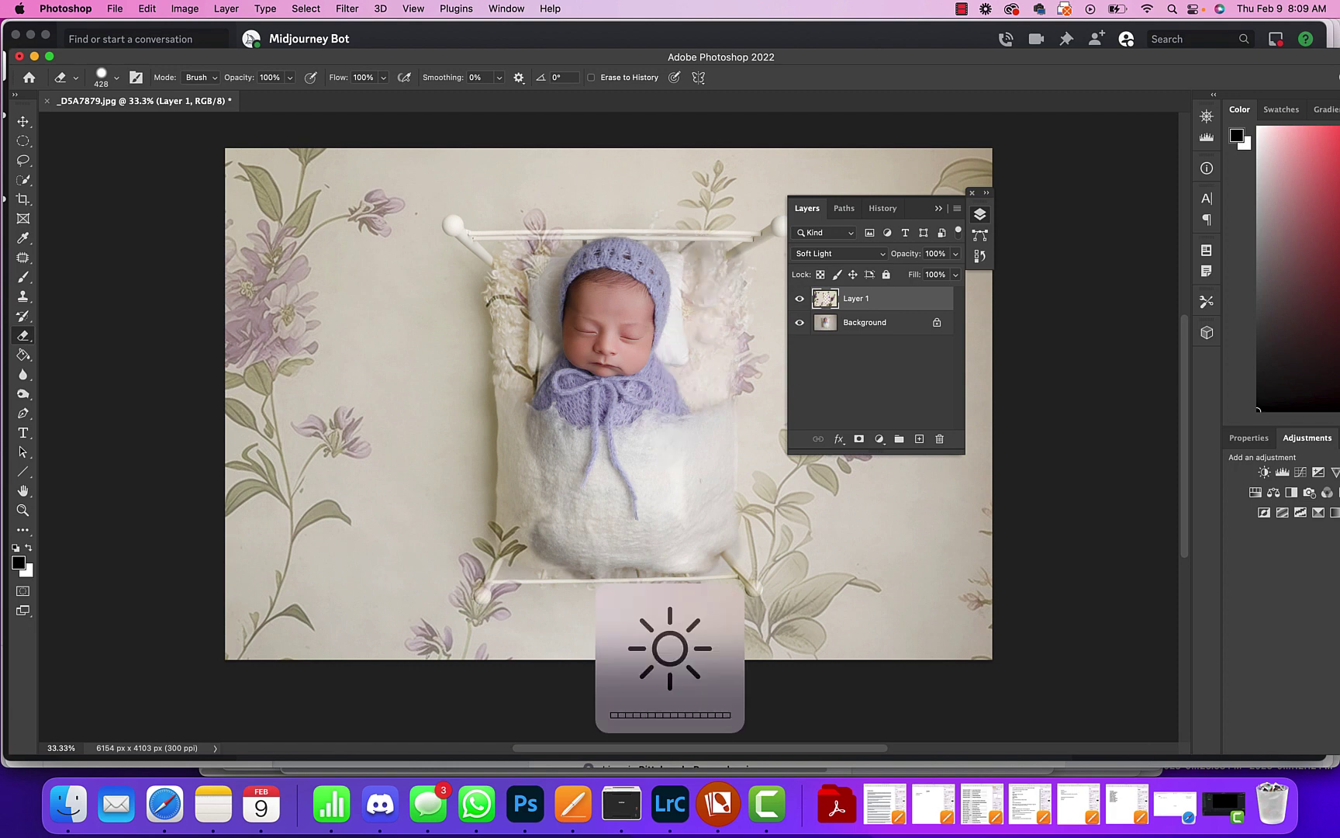
{"action": "mouse_move", "coordinate": [544, 284]}
{"action": "left_mouse_down"}
{"action": "mouse_move", "coordinate": [530, 277]}
{"action": "mouse_move", "coordinate": [513, 308]}
{"action": "mouse_move", "coordinate": [523, 383]}
{"action": "left_mouse_up"}
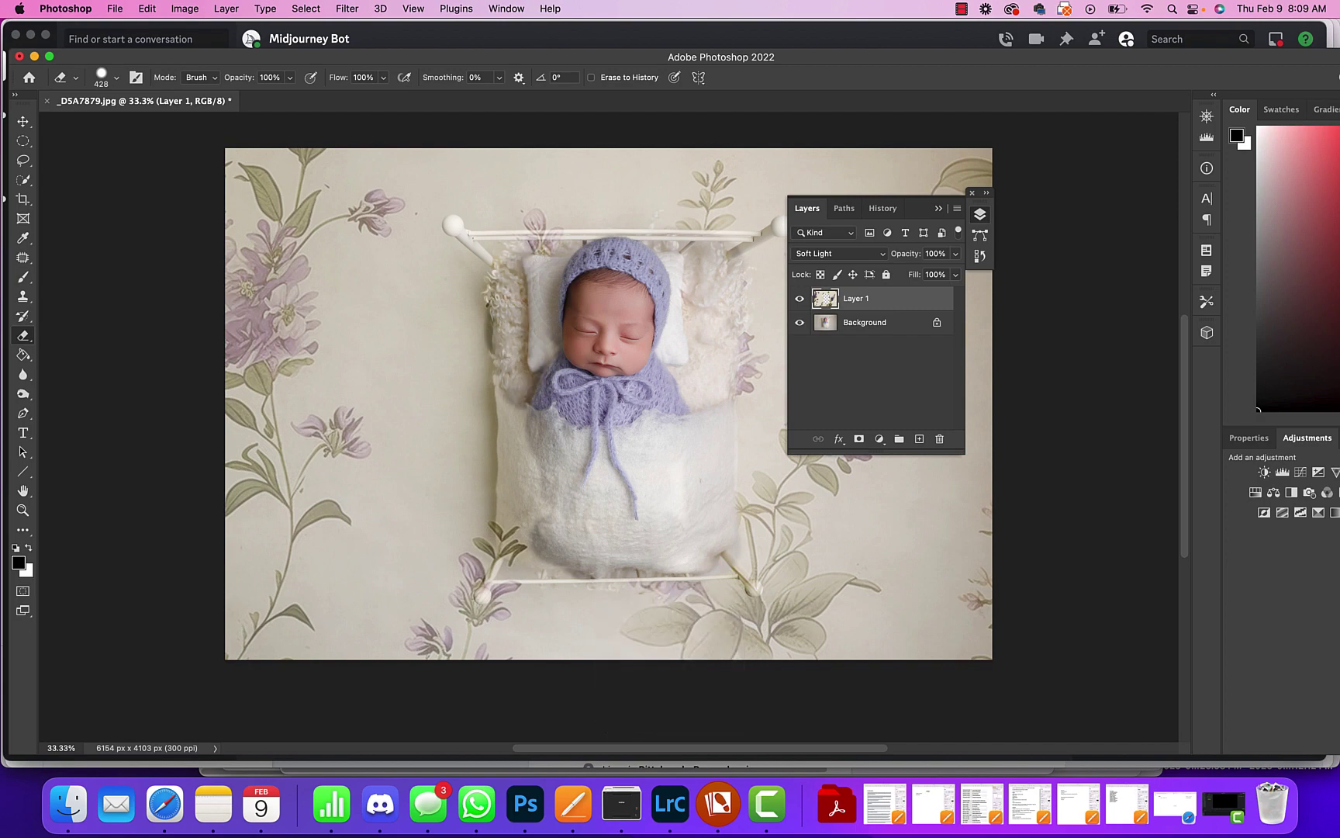
{"action": "left_click", "coordinate": [145, 9]}
{"action": "left_click", "coordinate": [150, 29]}
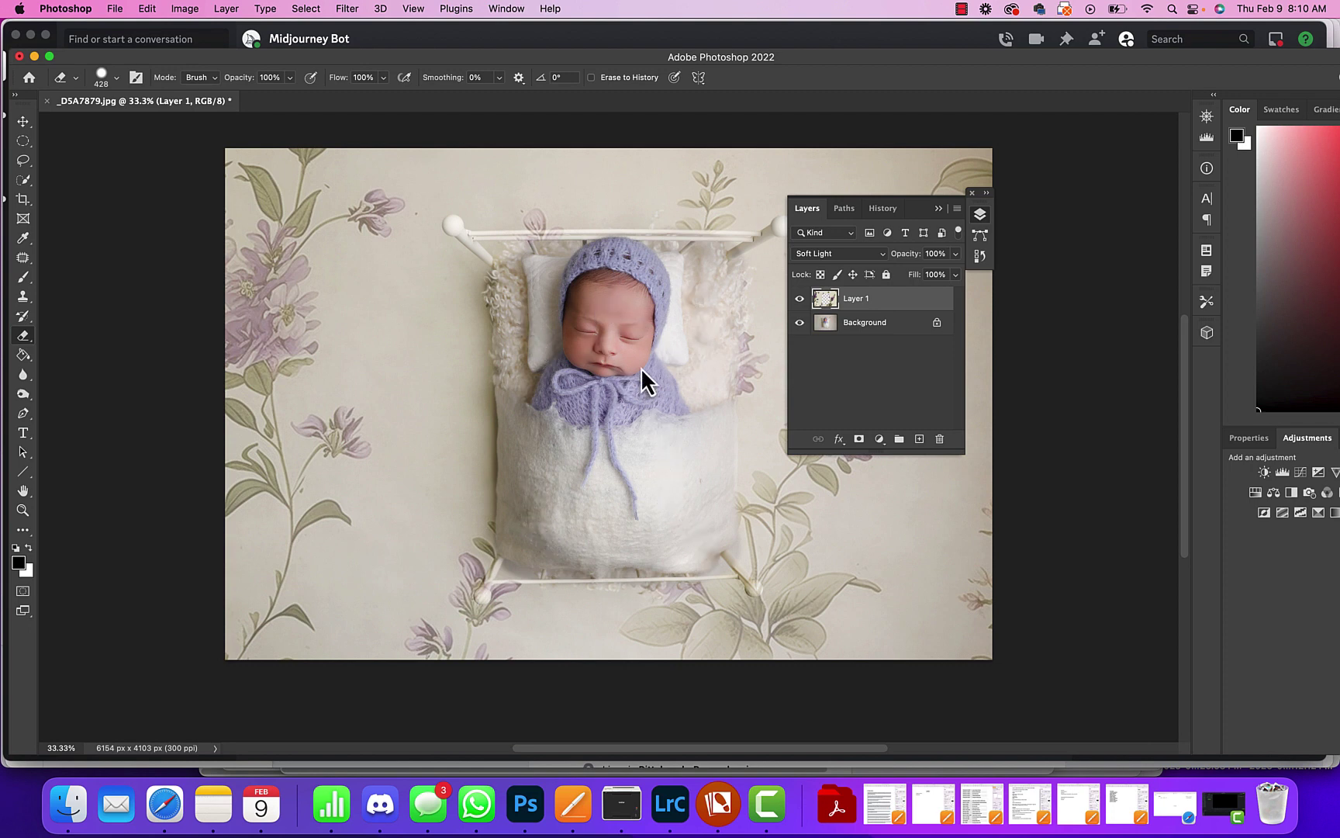
{"action": "left_click_drag", "start_coordinate": [959, 254], "coordinate": [932, 272]}
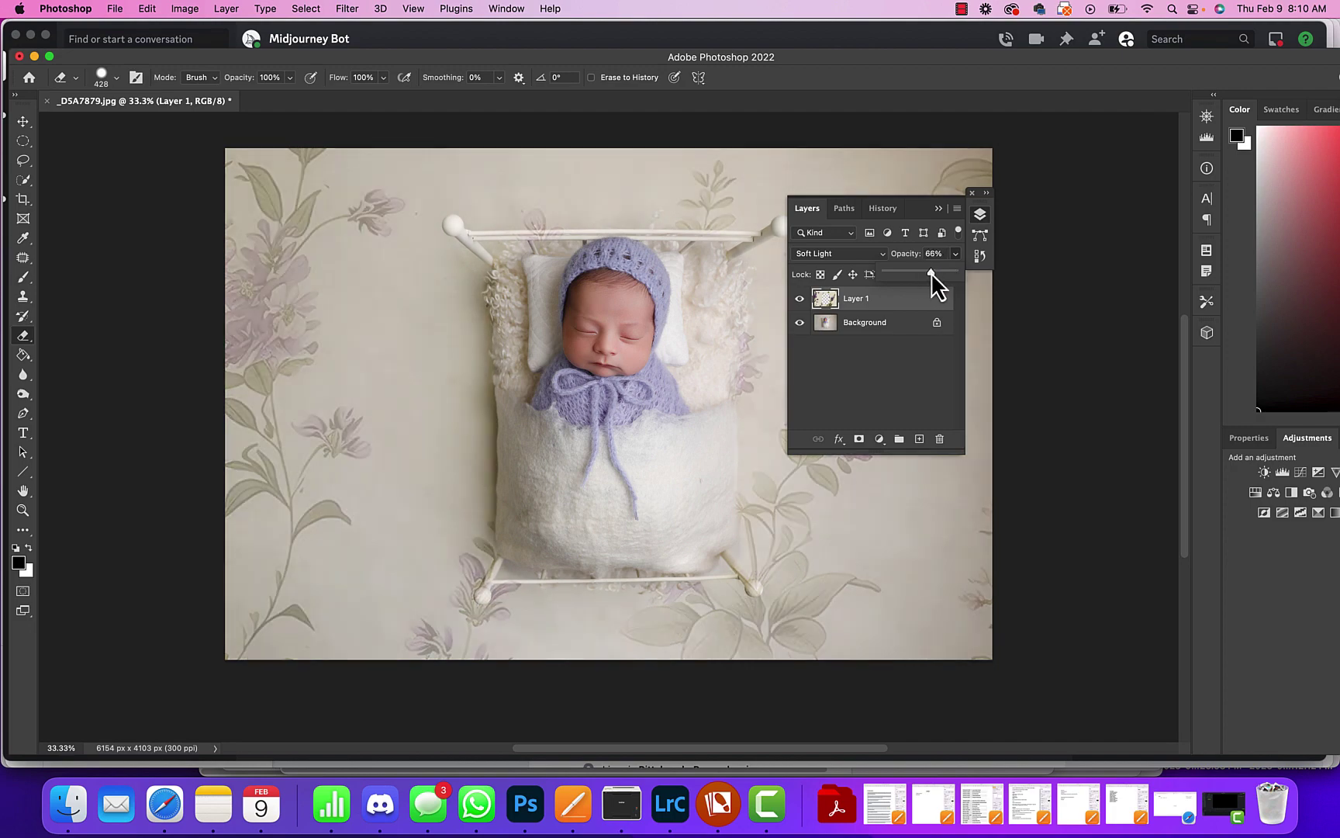
Save a JPEG copy of the composite as "S_D5A7879 copy.jpg" in the babyclub folder, and collapse the Layers panel.
{"action": "left_click", "coordinate": [115, 9]}
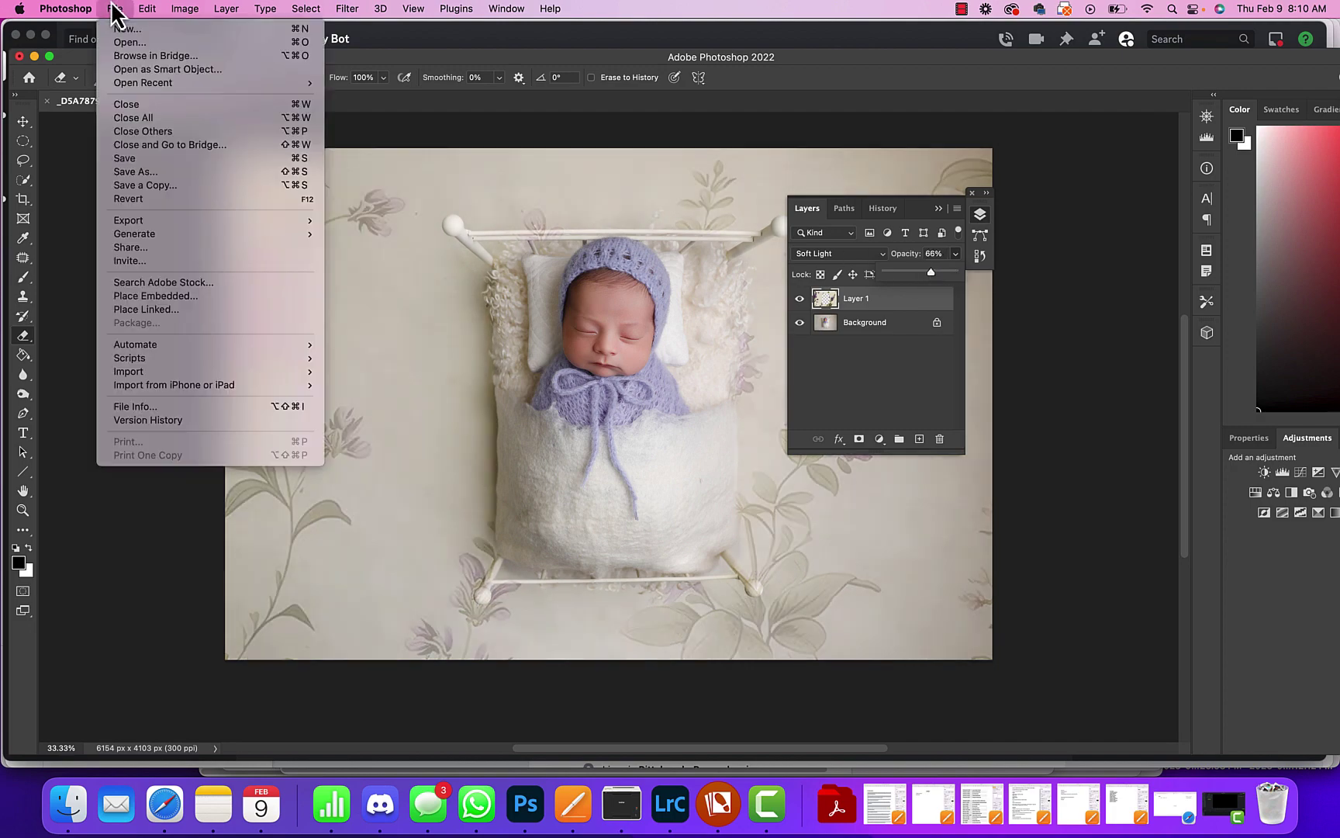
{"action": "left_click", "coordinate": [186, 171]}
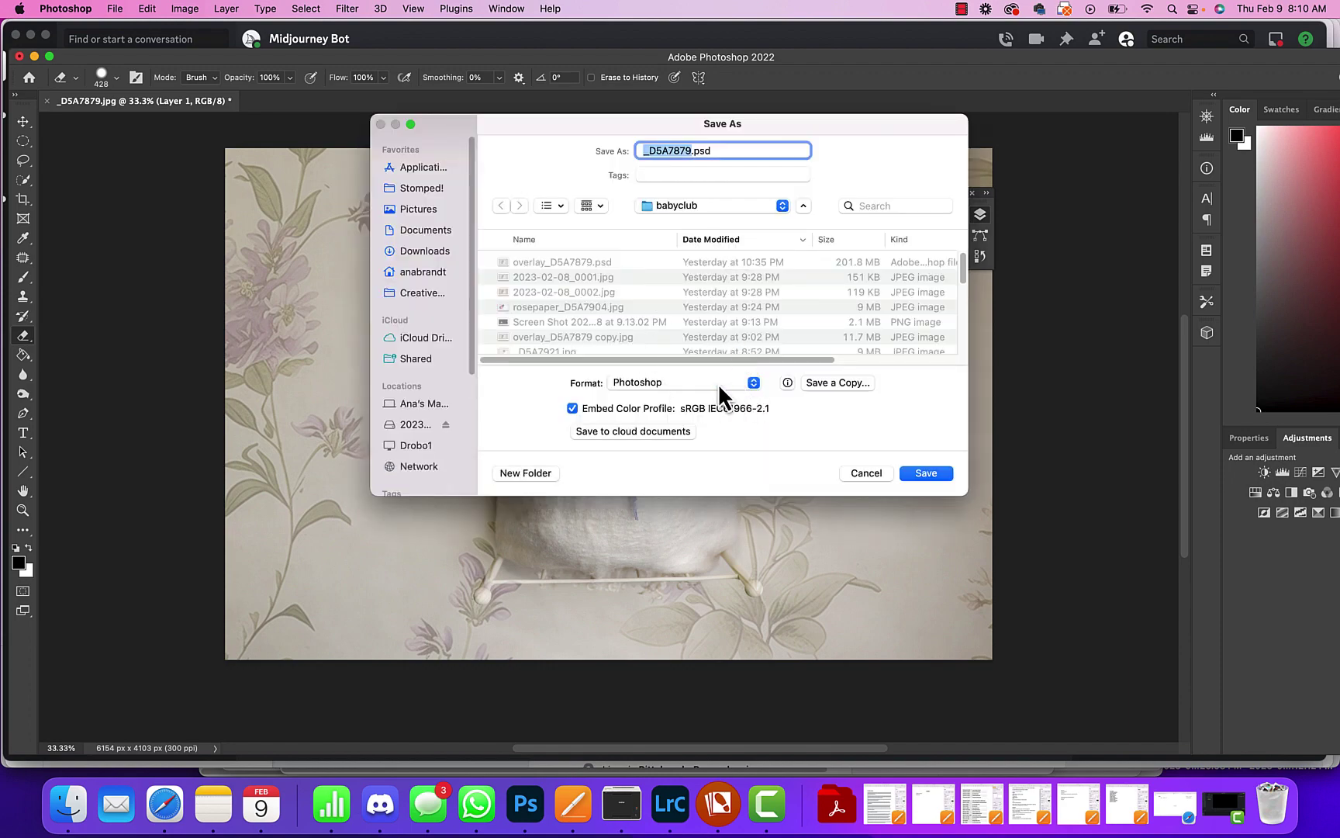
{"action": "left_click", "coordinate": [820, 384]}
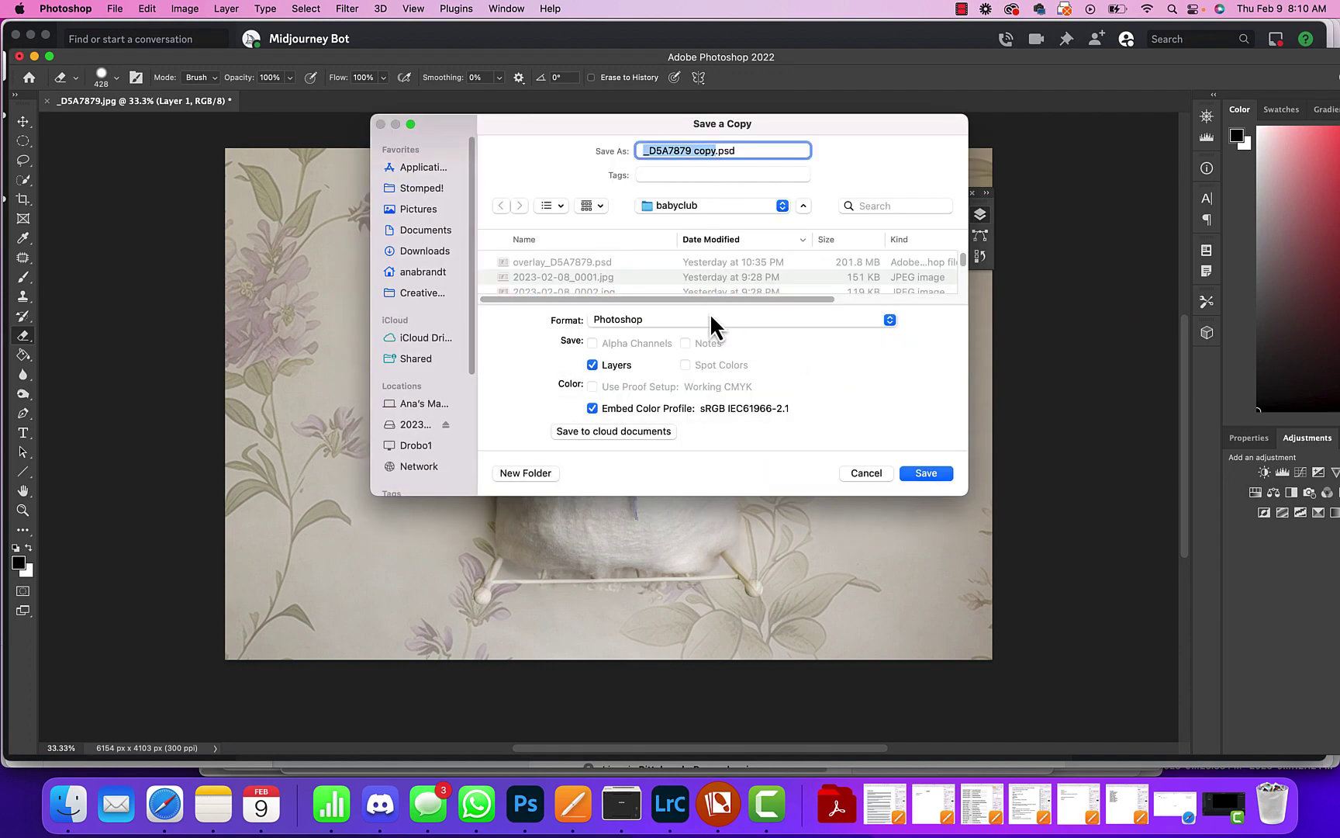
{"action": "left_click", "coordinate": [709, 313]}
{"action": "left_click", "coordinate": [635, 437]}
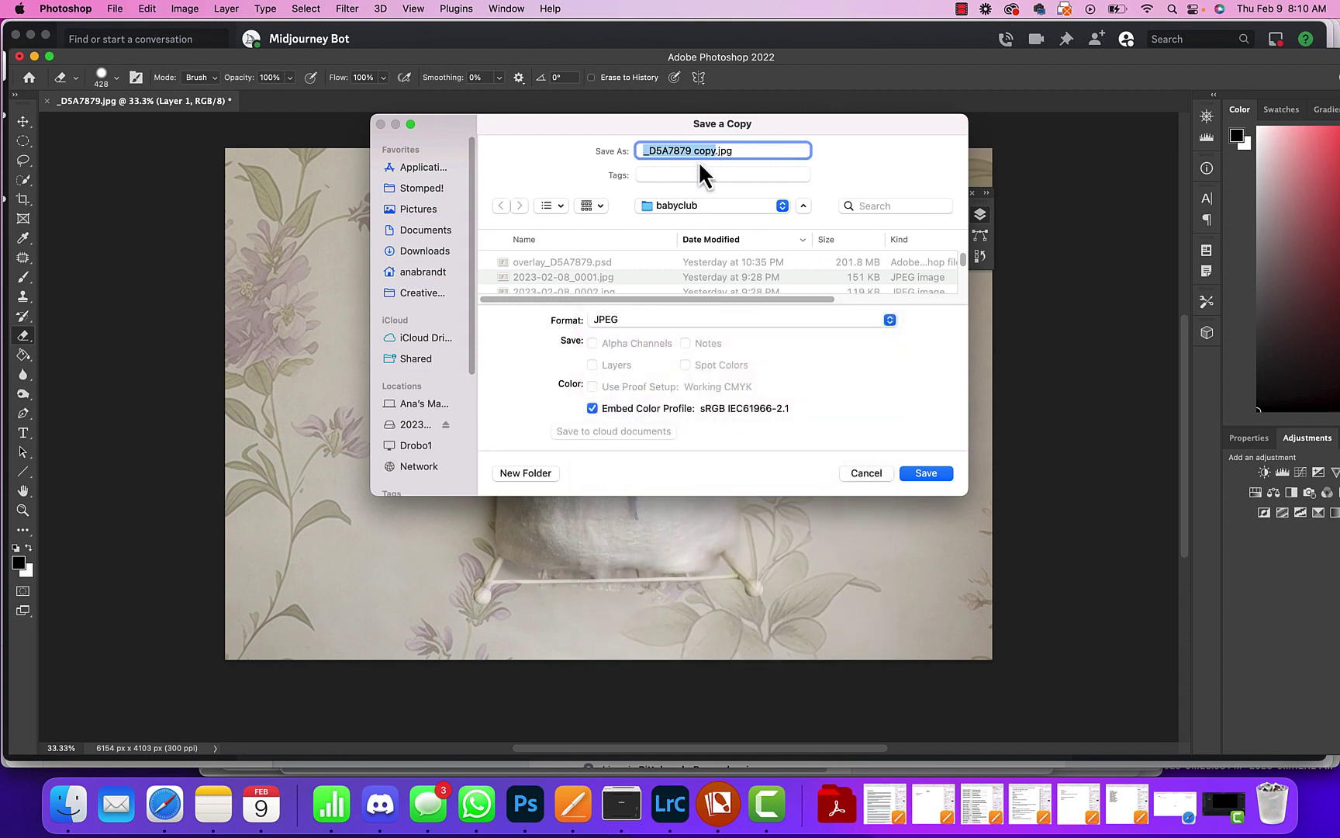
{"action": "left_click", "coordinate": [650, 149]}
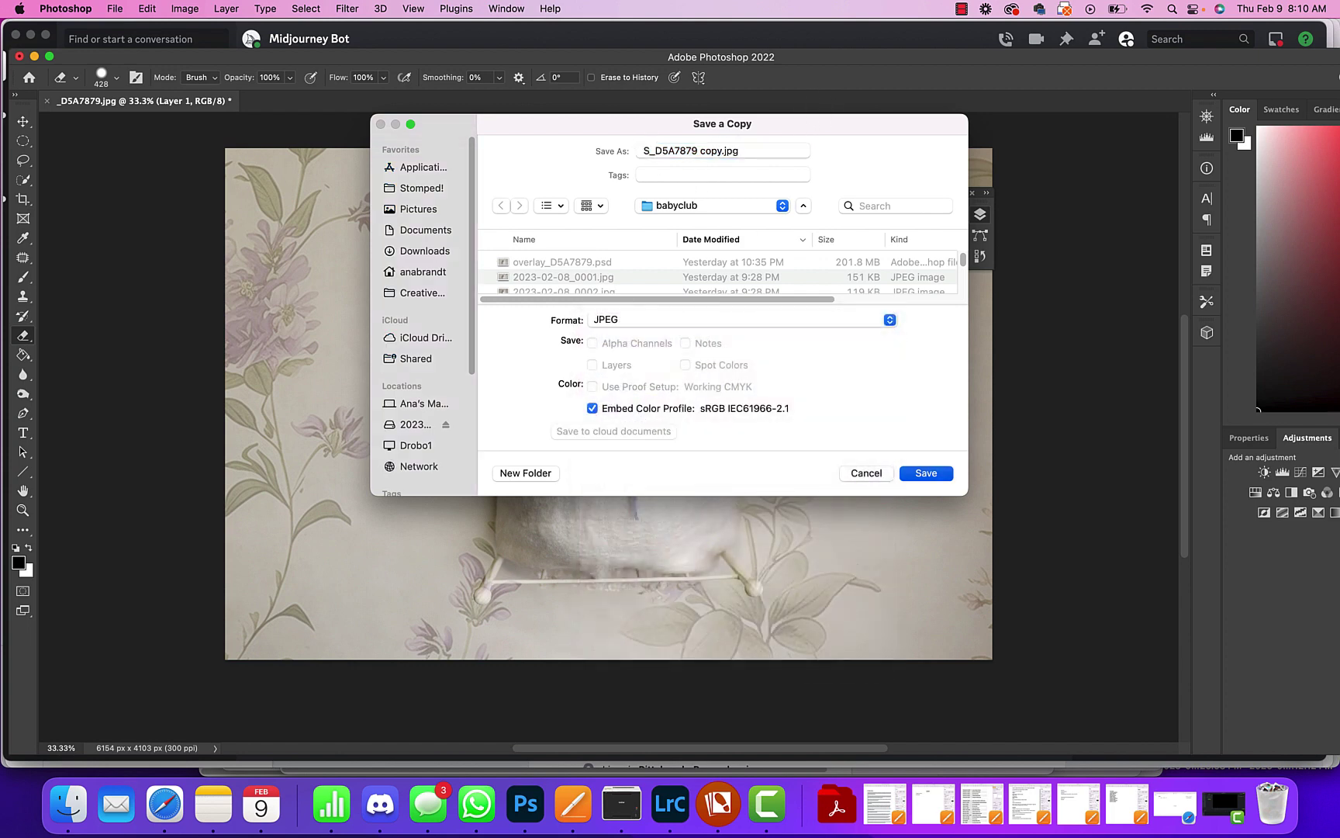
{"action": "key", "text": "Return"}
{"action": "key", "text": "Return"}
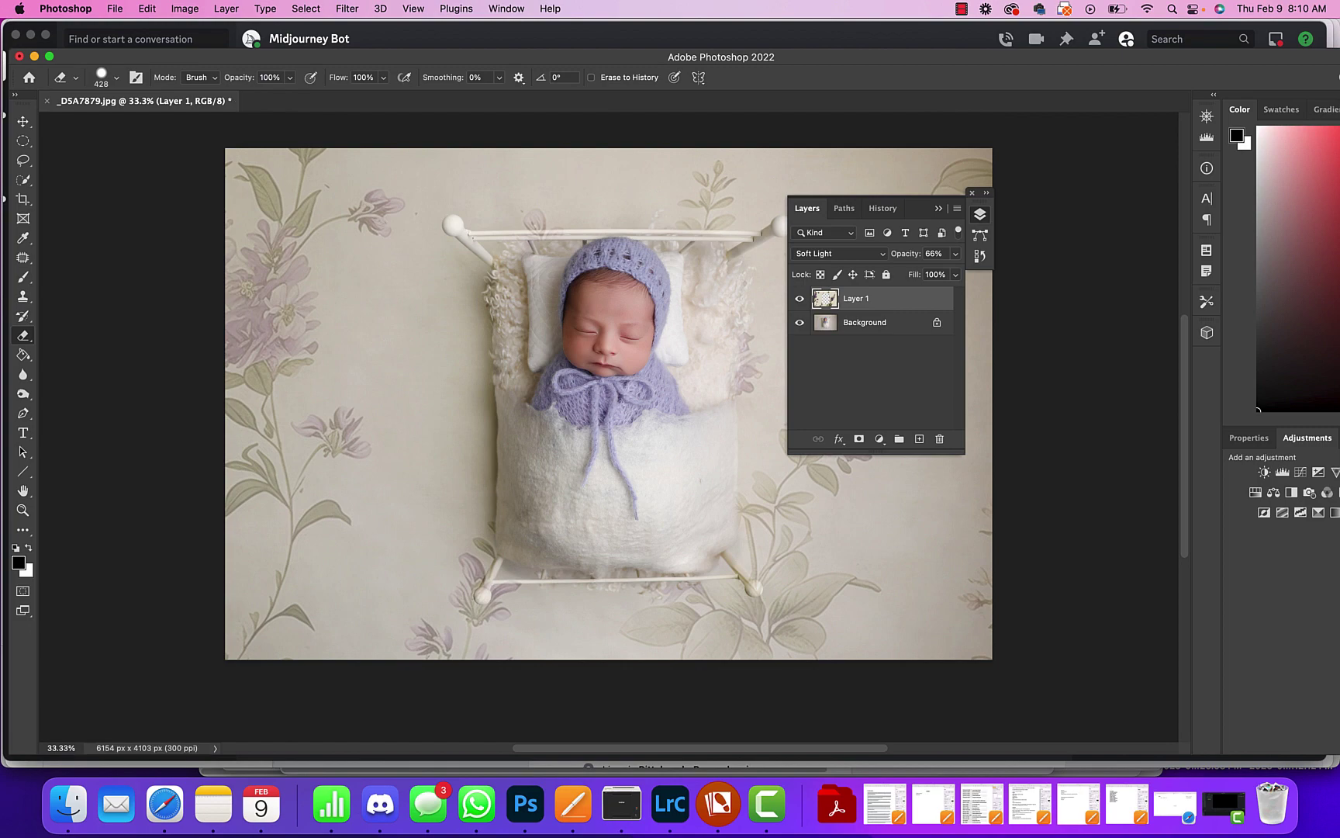
{"action": "left_click", "coordinate": [940, 210]}
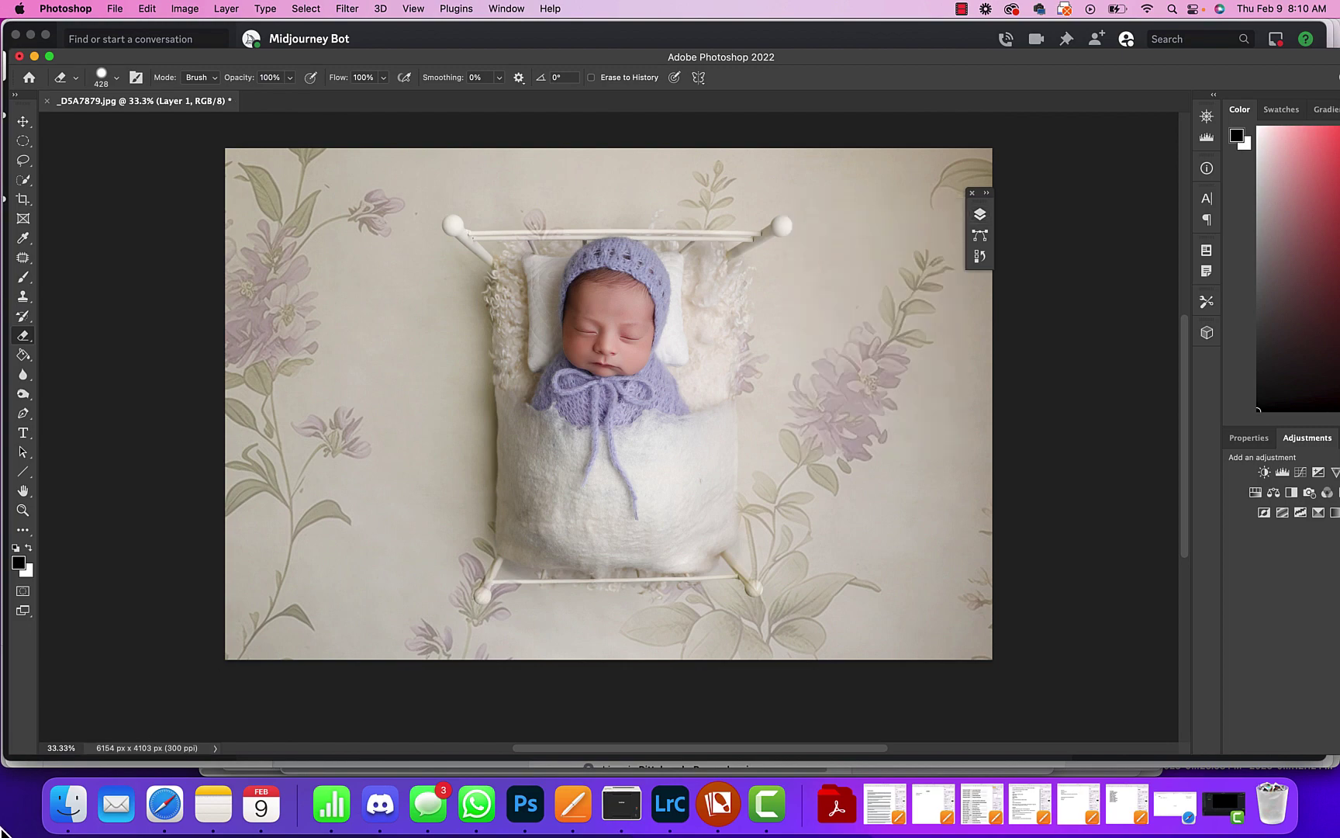
{"action": "left_click", "coordinate": [60, 827]}
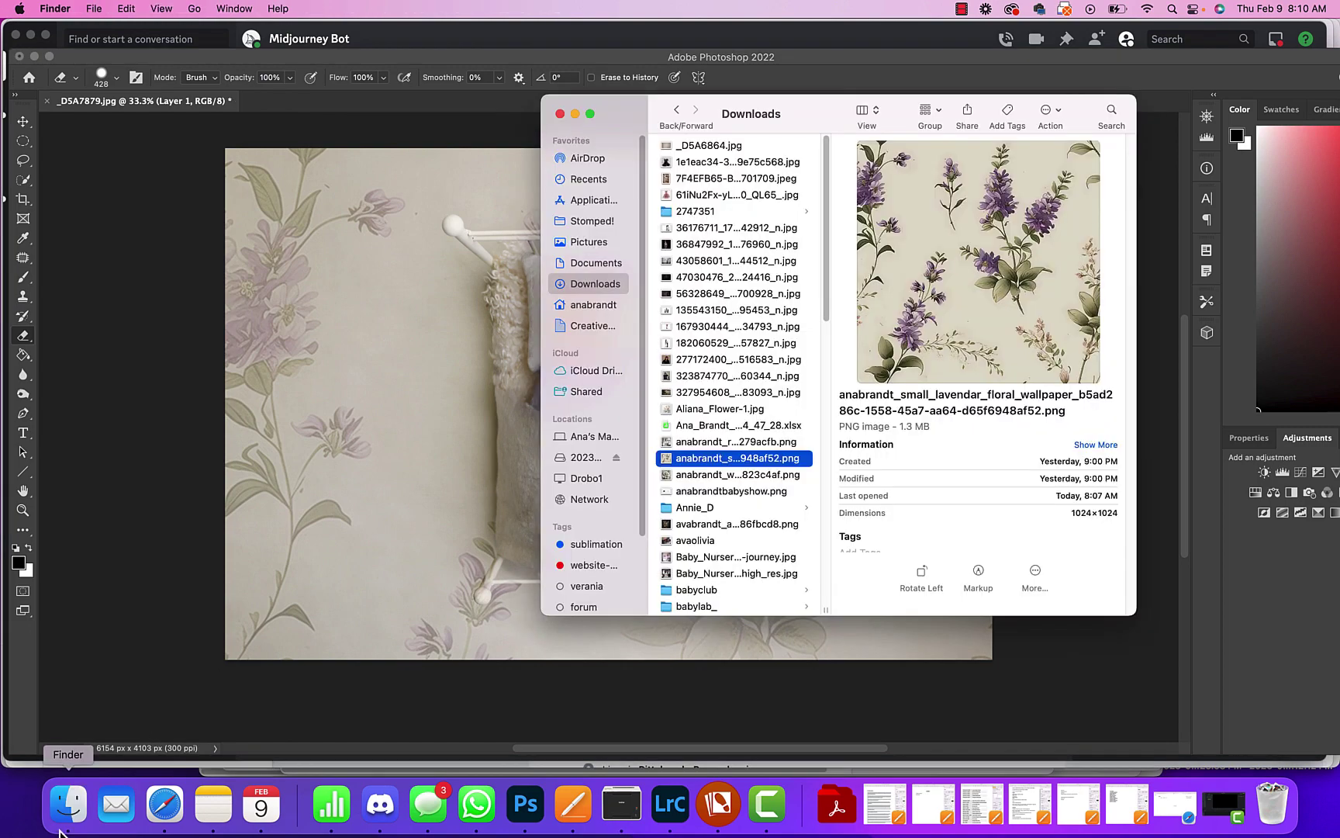
{"action": "left_click", "coordinate": [179, 458]}
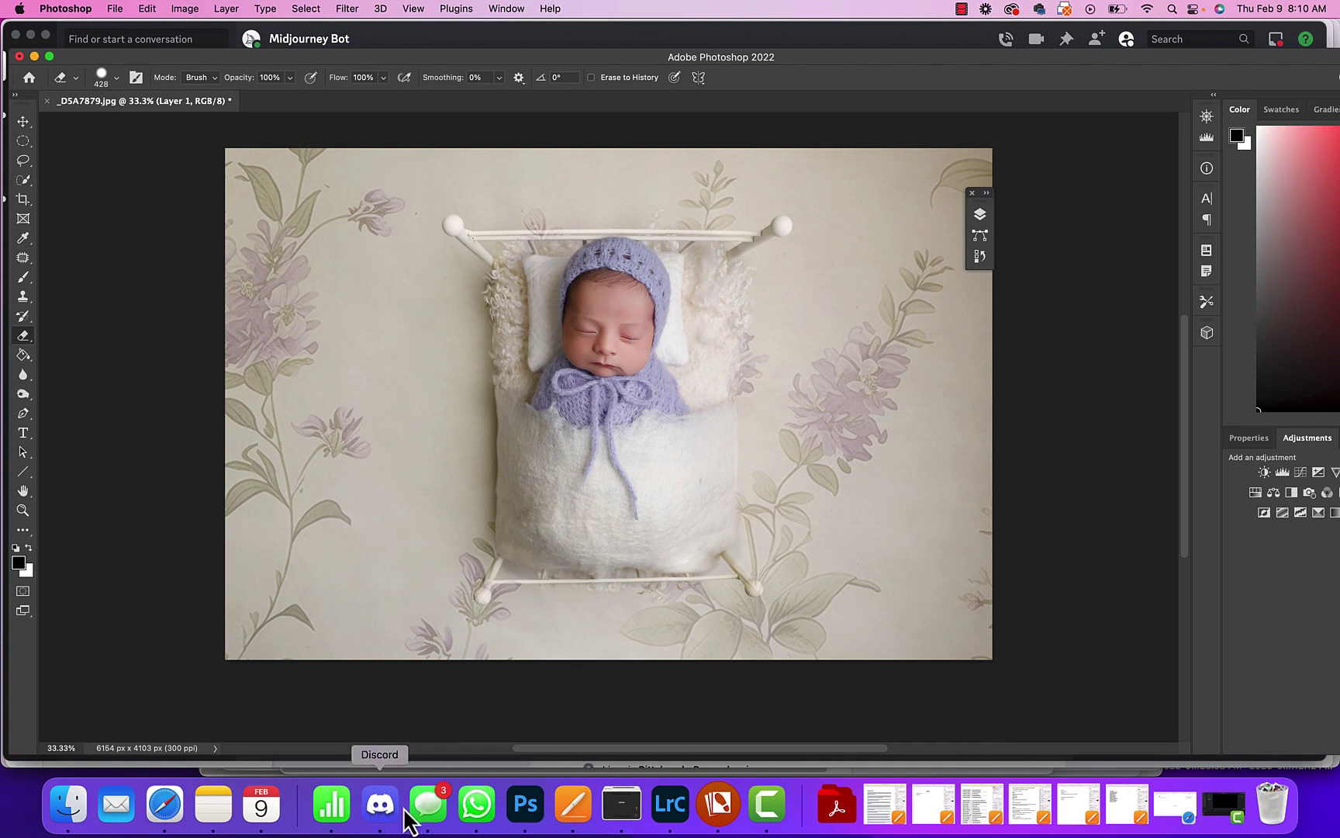
Switch to Discord and browse the Midjourney images and prompts in the mentorship server's create-in-here channel.
{"action": "left_click", "coordinate": [381, 804]}
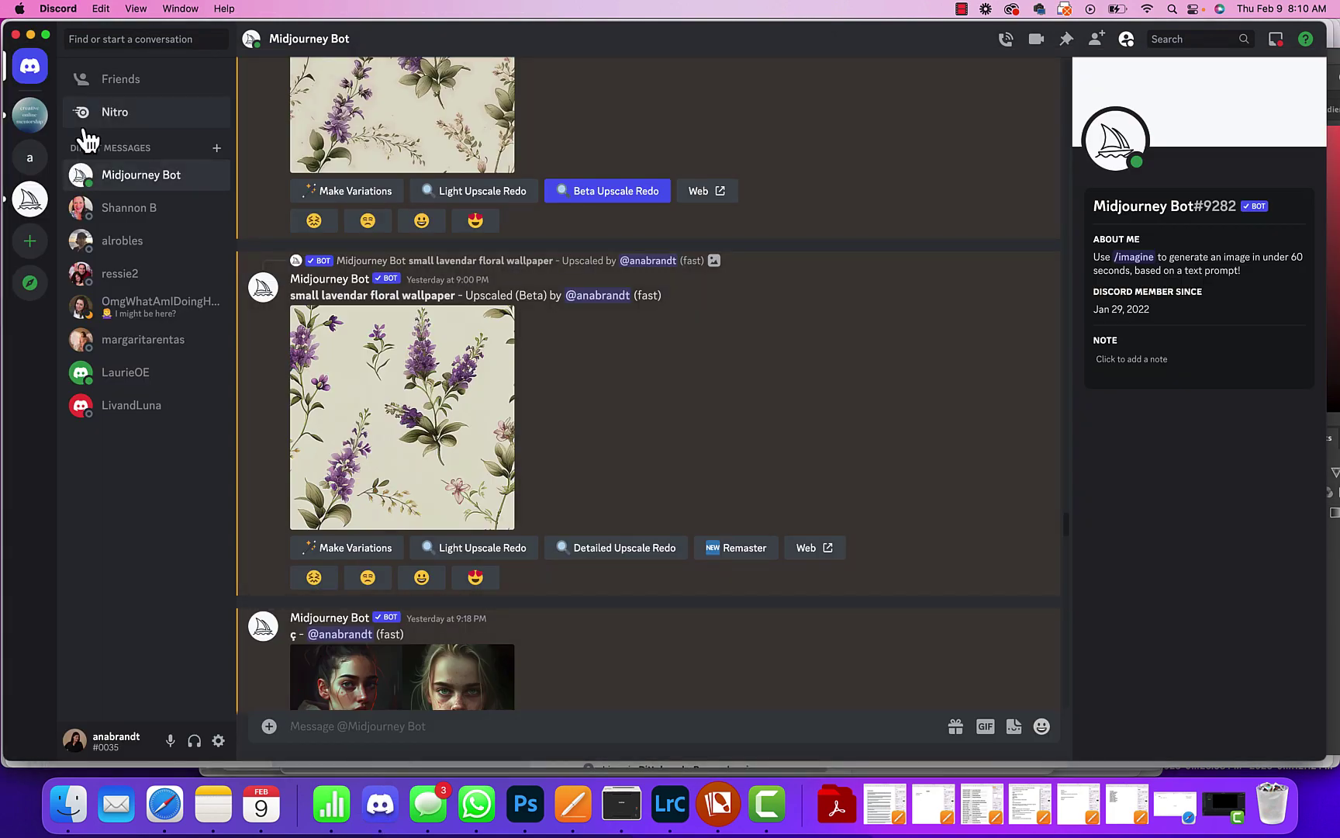
{"action": "left_click", "coordinate": [41, 124]}
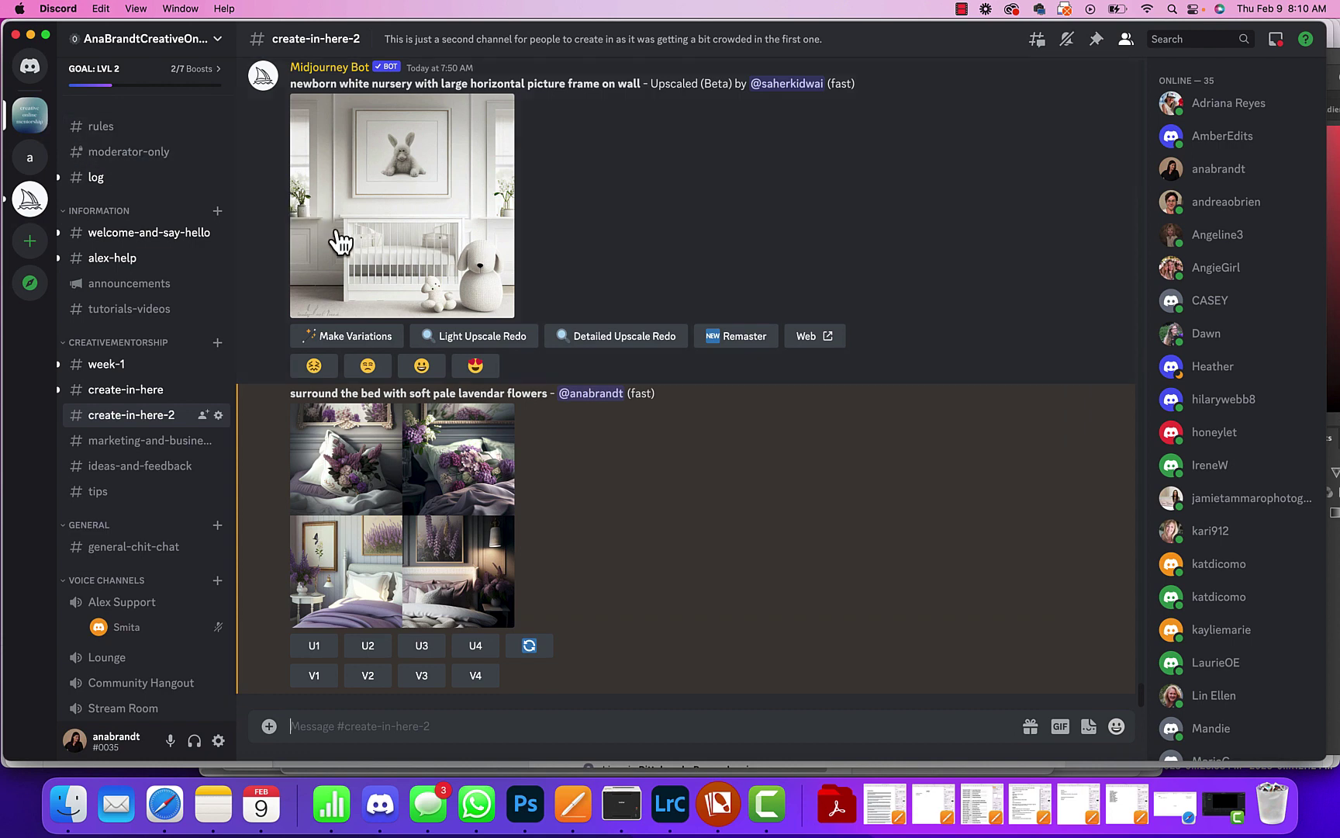
{"action": "left_click", "coordinate": [155, 390]}
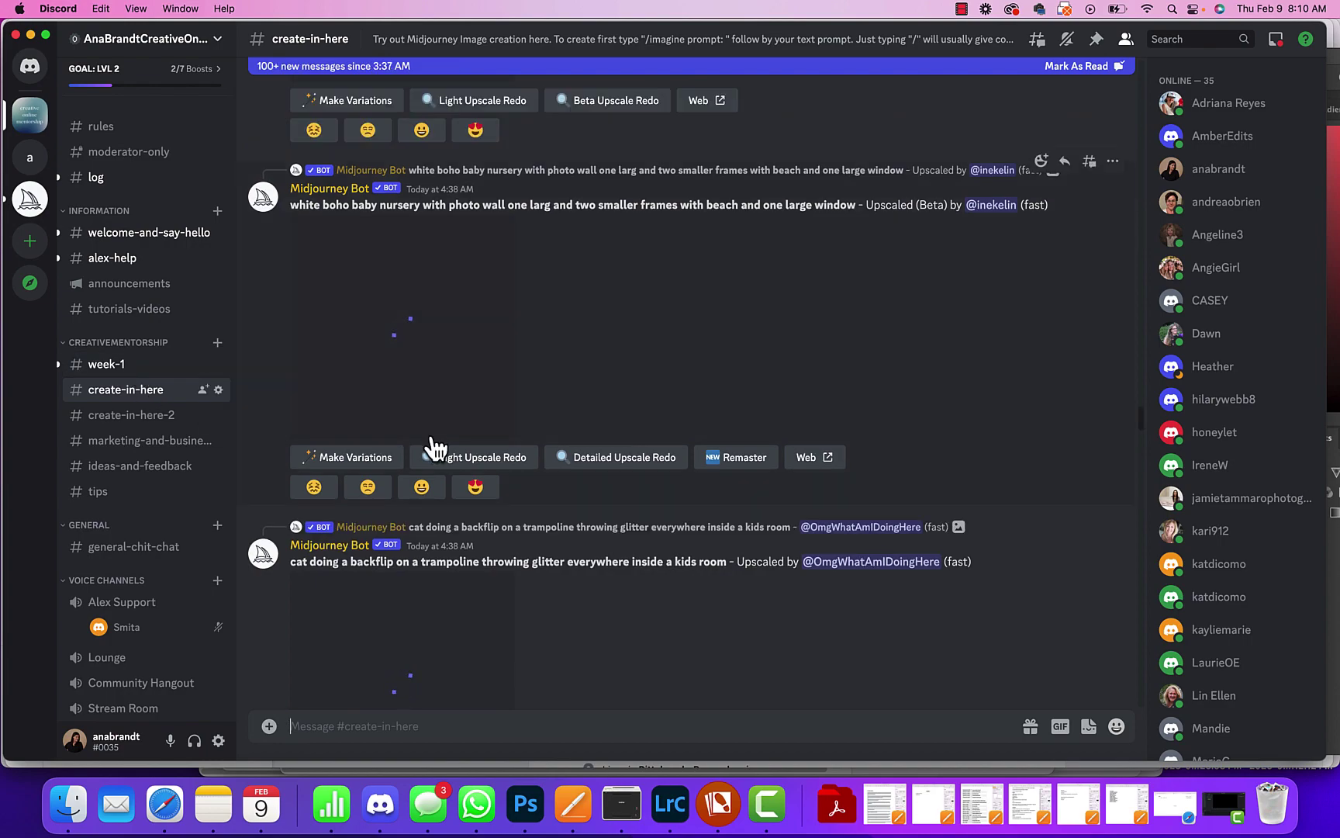
{"action": "scroll", "coordinate": [489, 477], "scroll_direction": "up", "scroll_amount": 15}
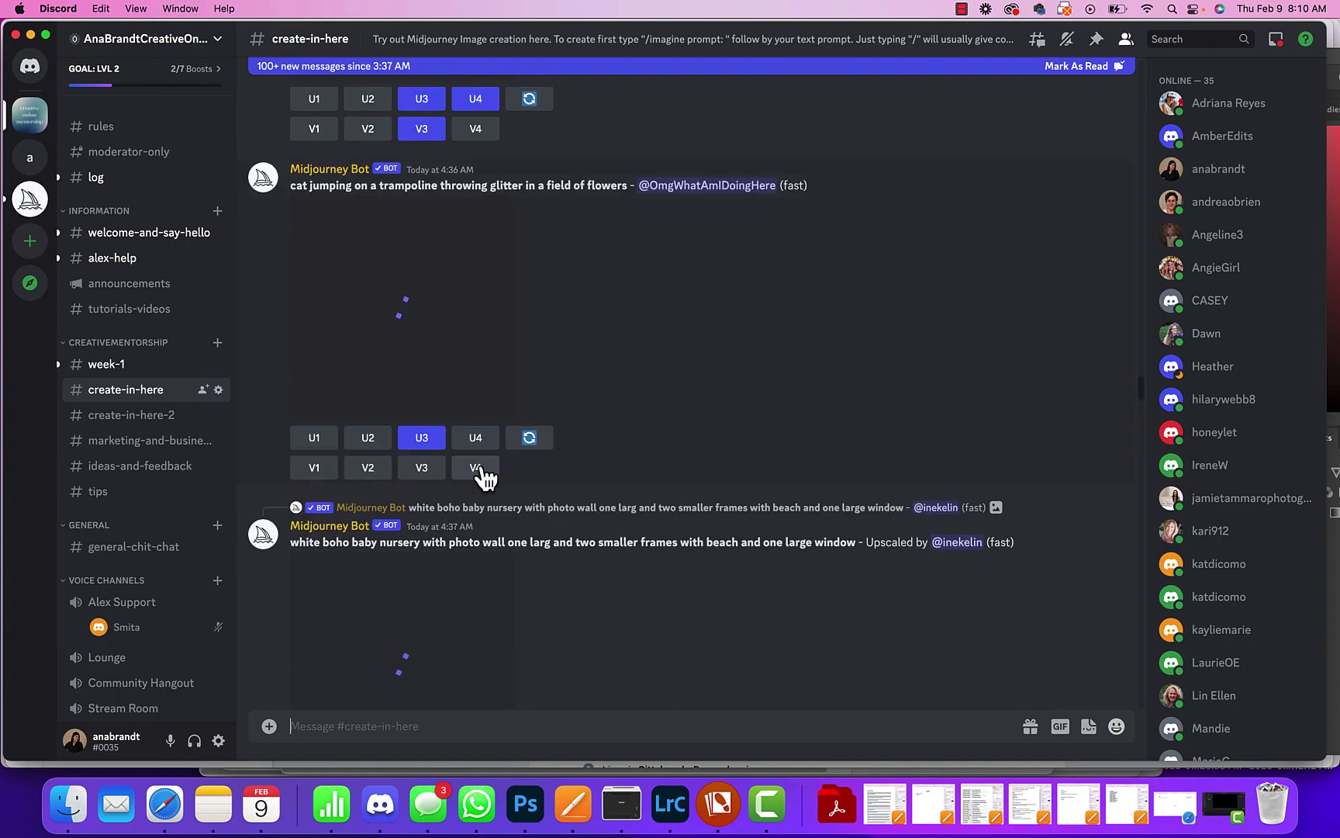
{"action": "scroll", "coordinate": [488, 477], "scroll_direction": "up", "scroll_amount": 10}
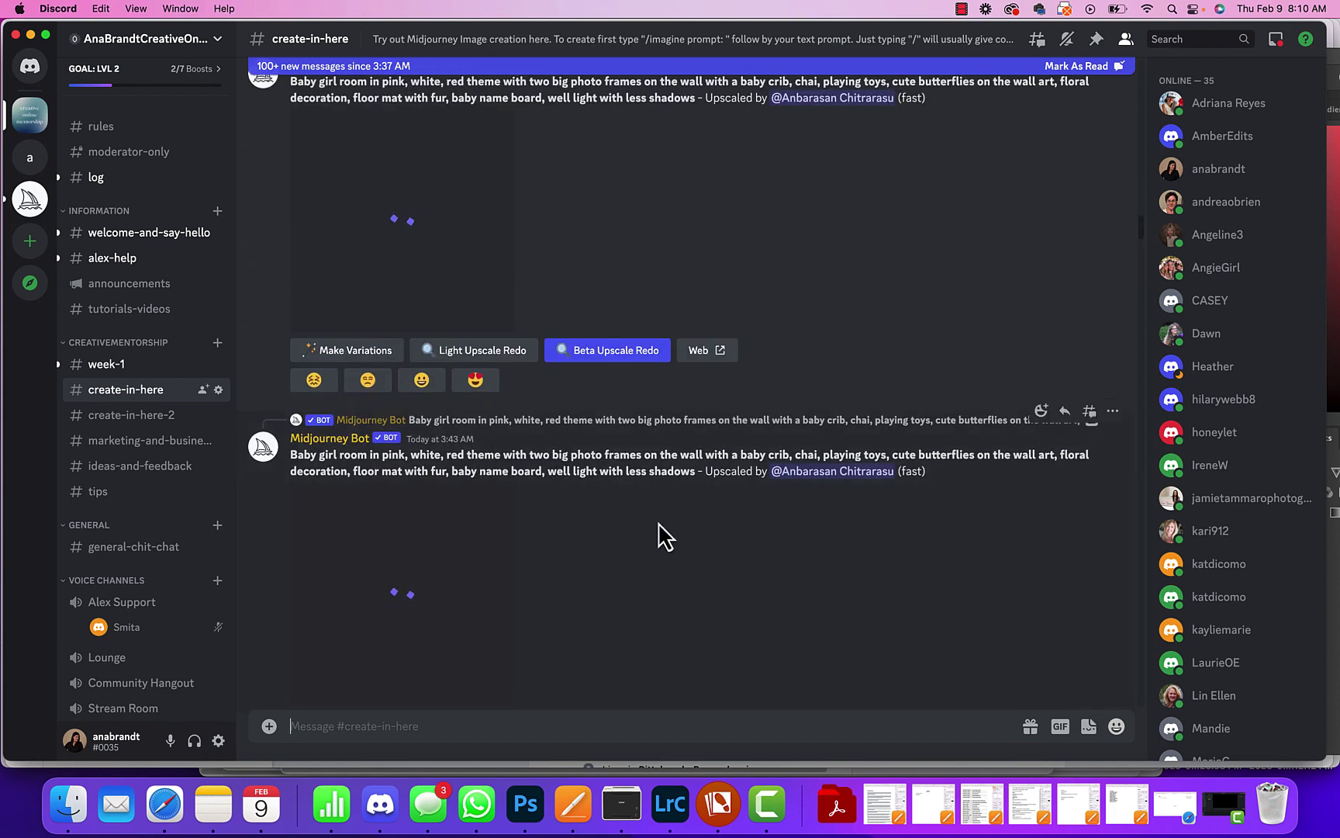
{"action": "scroll", "coordinate": [656, 536], "scroll_direction": "down", "scroll_amount": 2}
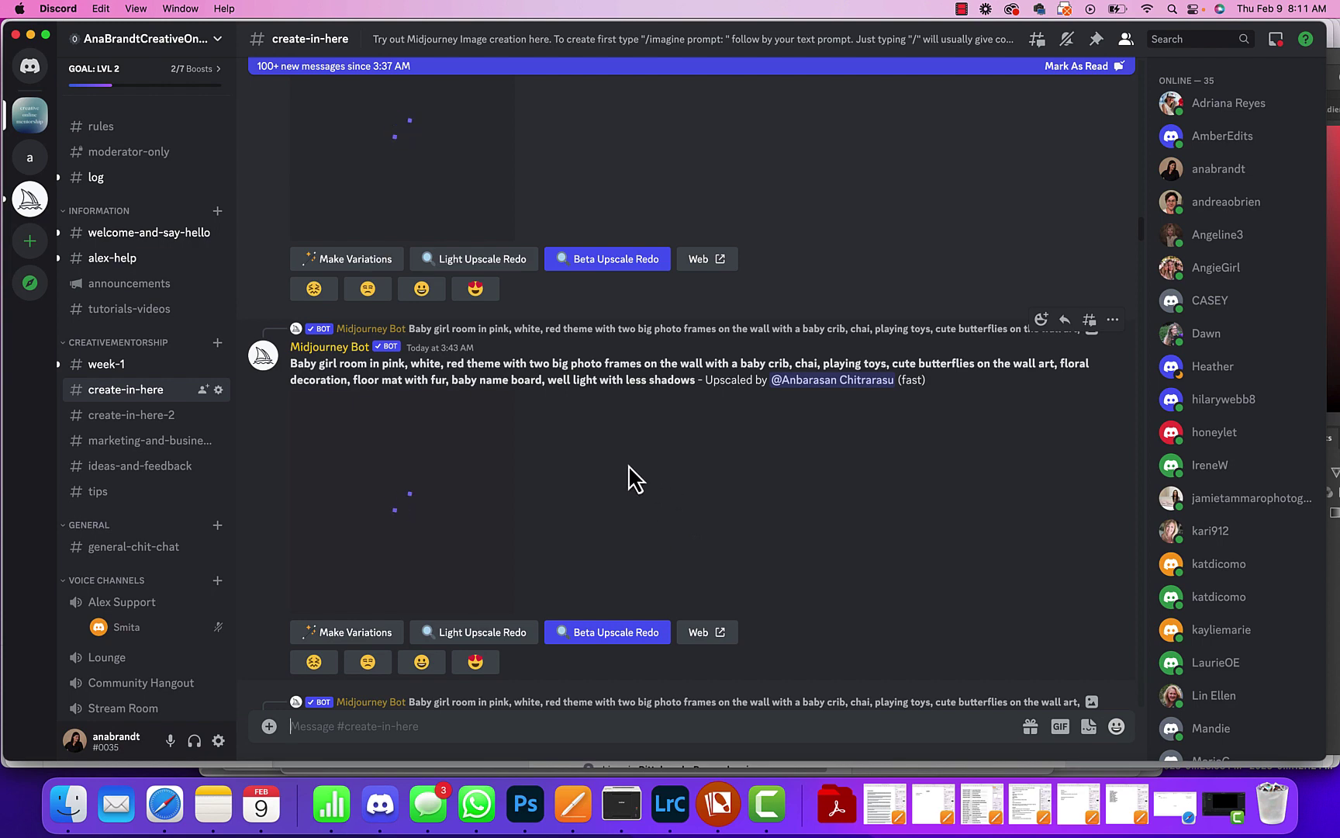
{"action": "scroll", "coordinate": [636, 478], "scroll_direction": "down", "scroll_amount": 4}
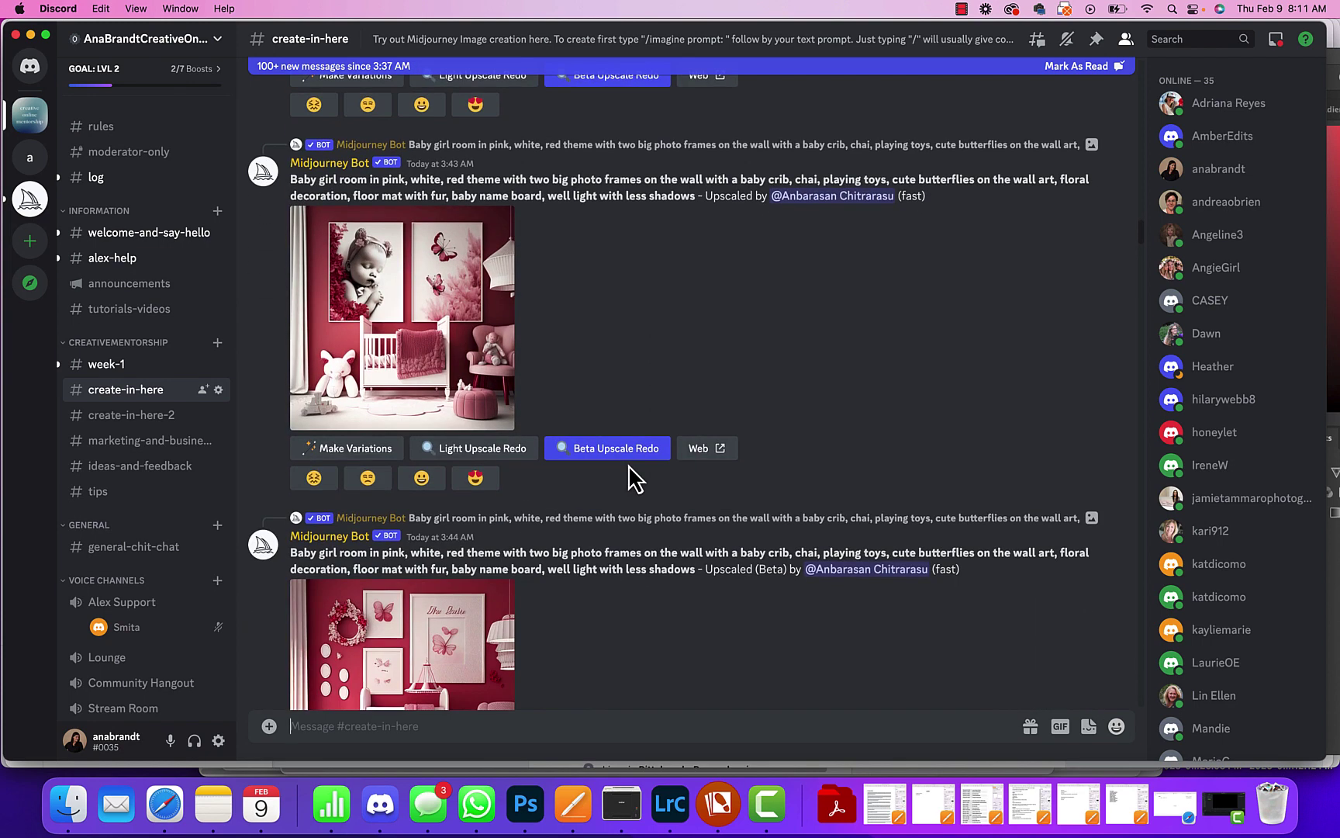
{"action": "scroll", "coordinate": [636, 479], "scroll_direction": "down", "scroll_amount": 6}
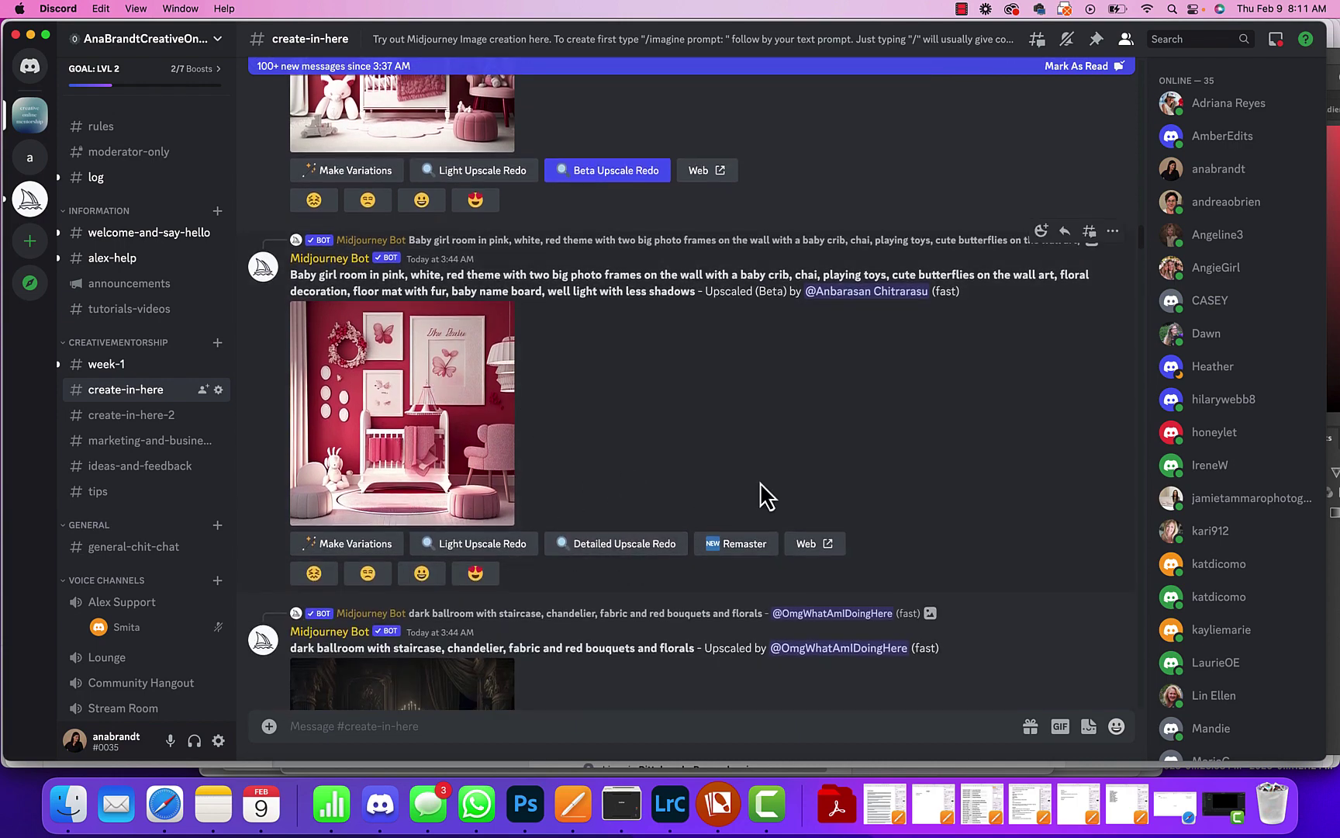
{"action": "scroll", "coordinate": [762, 494], "scroll_direction": "down", "scroll_amount": 5}
{"action": "scroll", "coordinate": [757, 550], "scroll_direction": "down", "scroll_amount": 10}
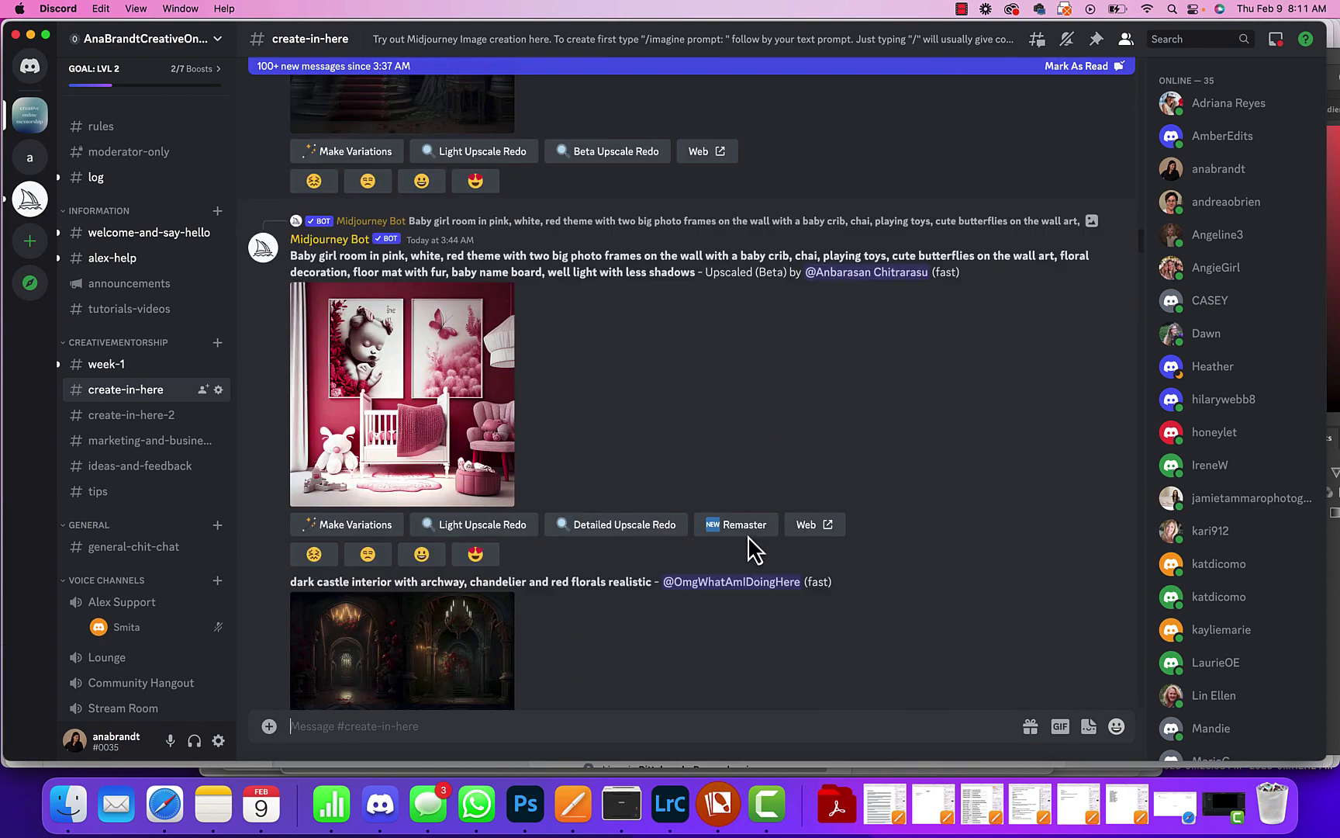
{"action": "scroll", "coordinate": [732, 547], "scroll_direction": "down", "scroll_amount": 10}
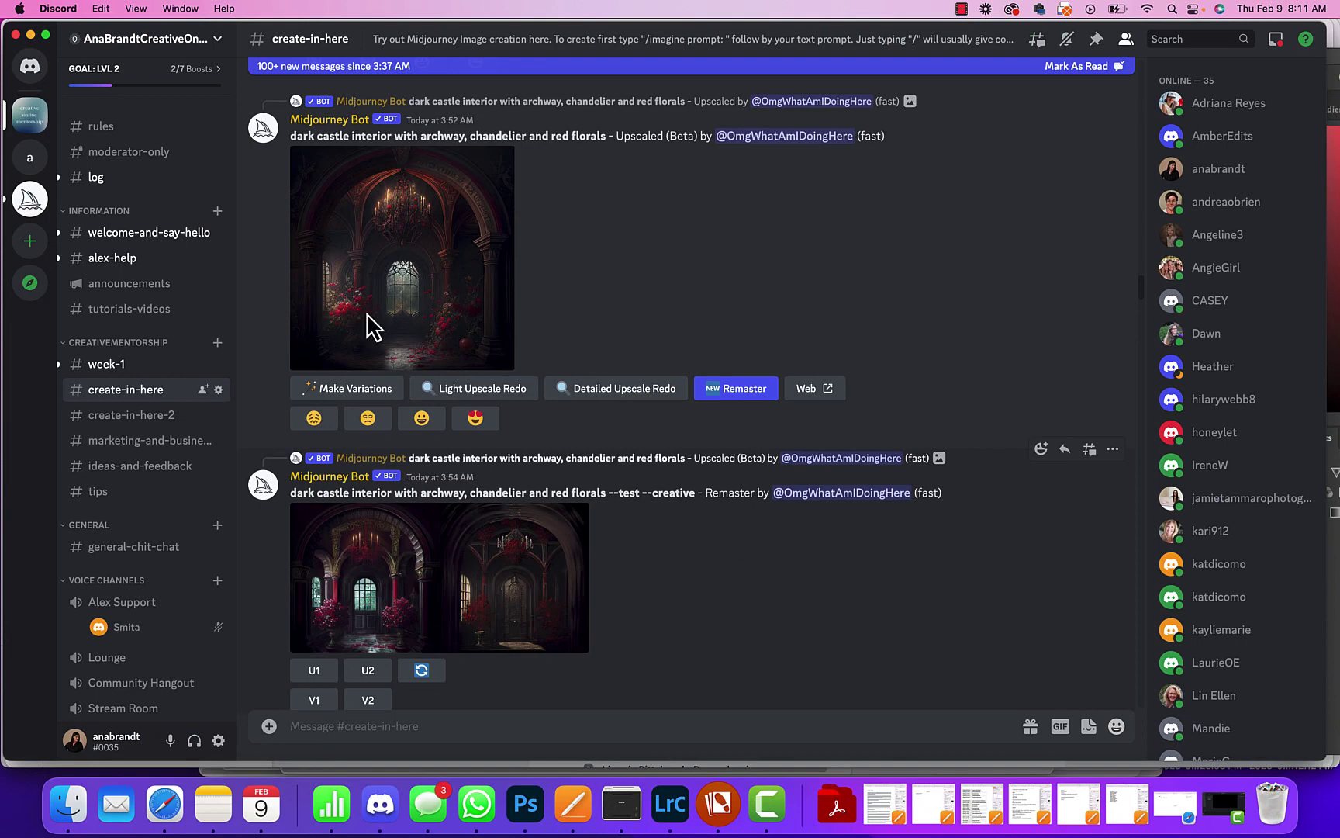
Send the Midjourney Bot an /imagine request in direct messages with the prompt "california sunset on a deserted beach".
{"action": "left_click", "coordinate": [30, 68]}
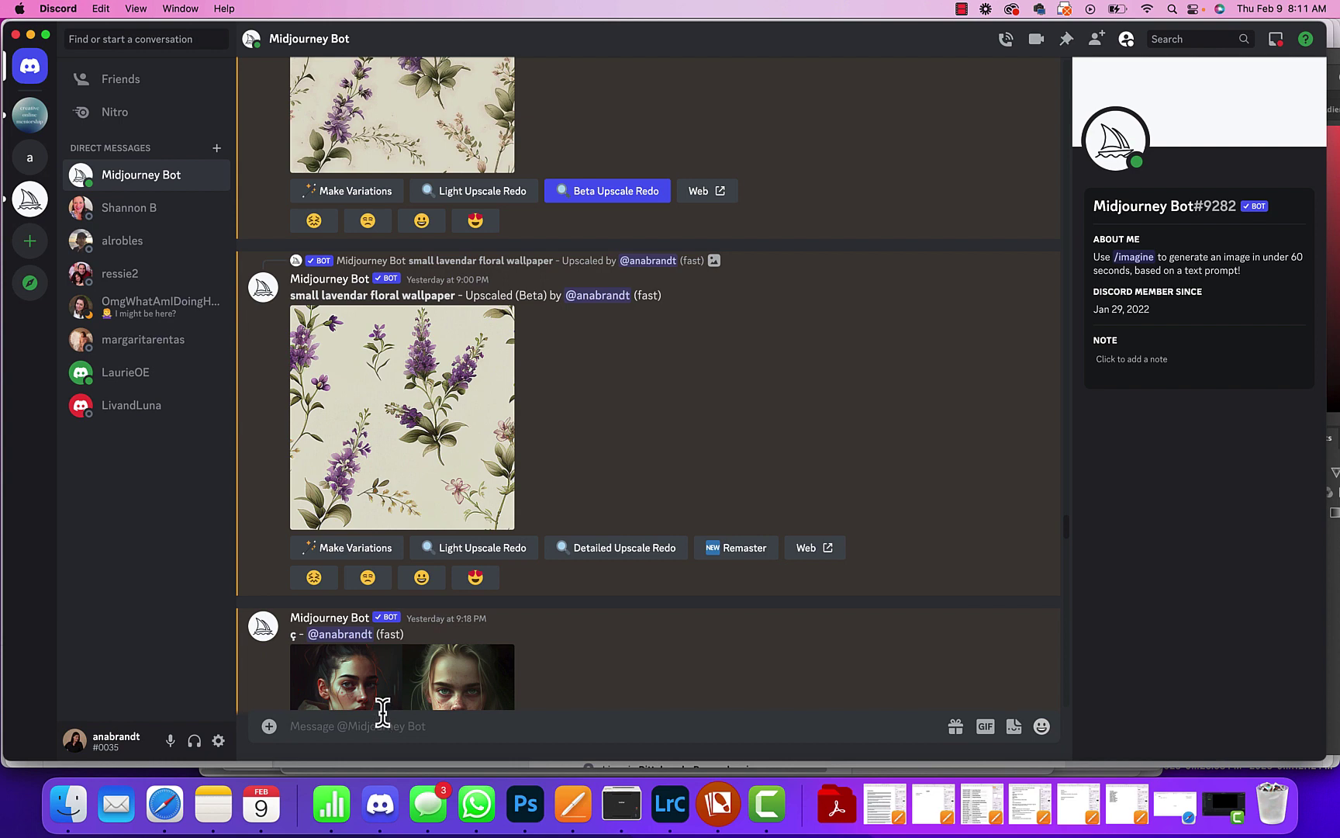
{"action": "type", "text": "/imagine prompt"}
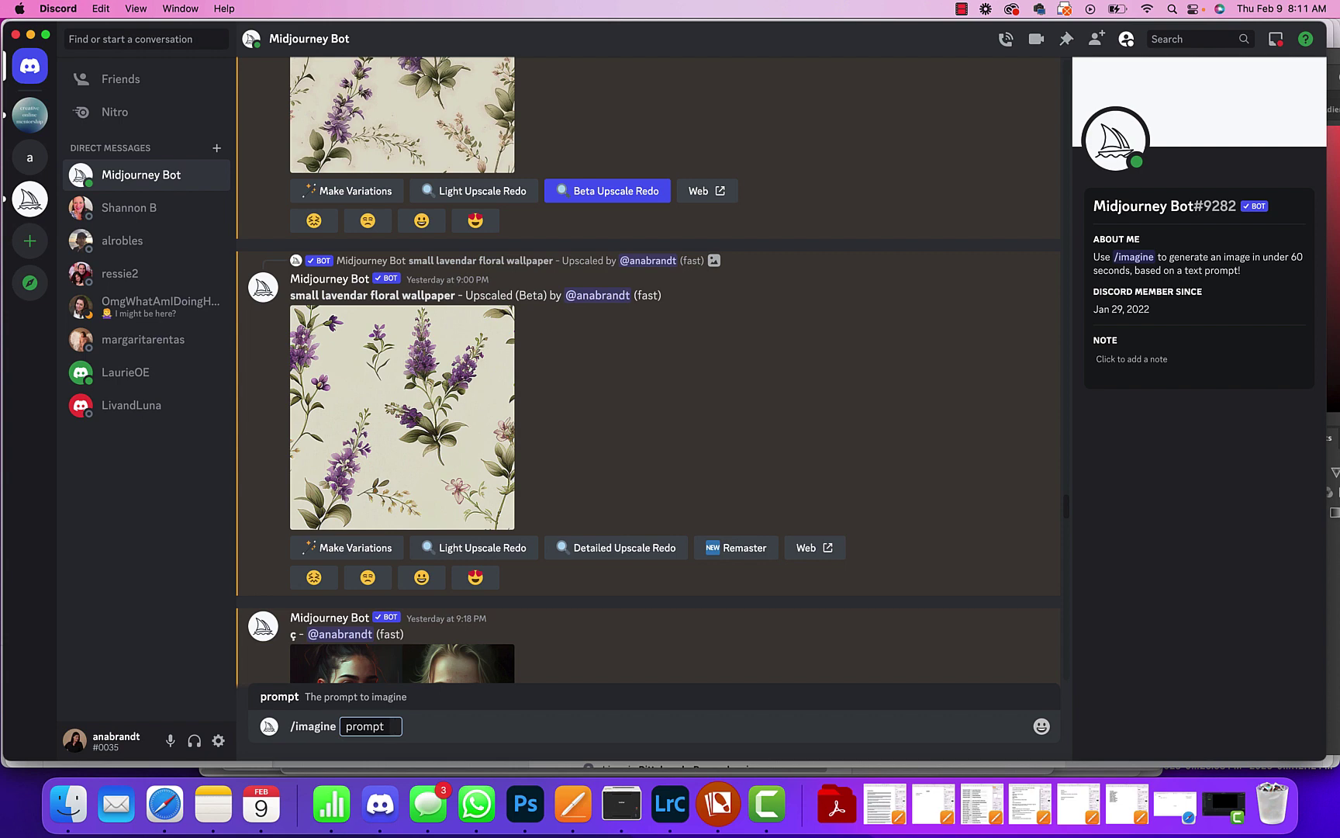
{"action": "type", "text": "california sns"}
{"action": "key", "text": "BackSpace"}
{"action": "key", "text": "BackSpace"}
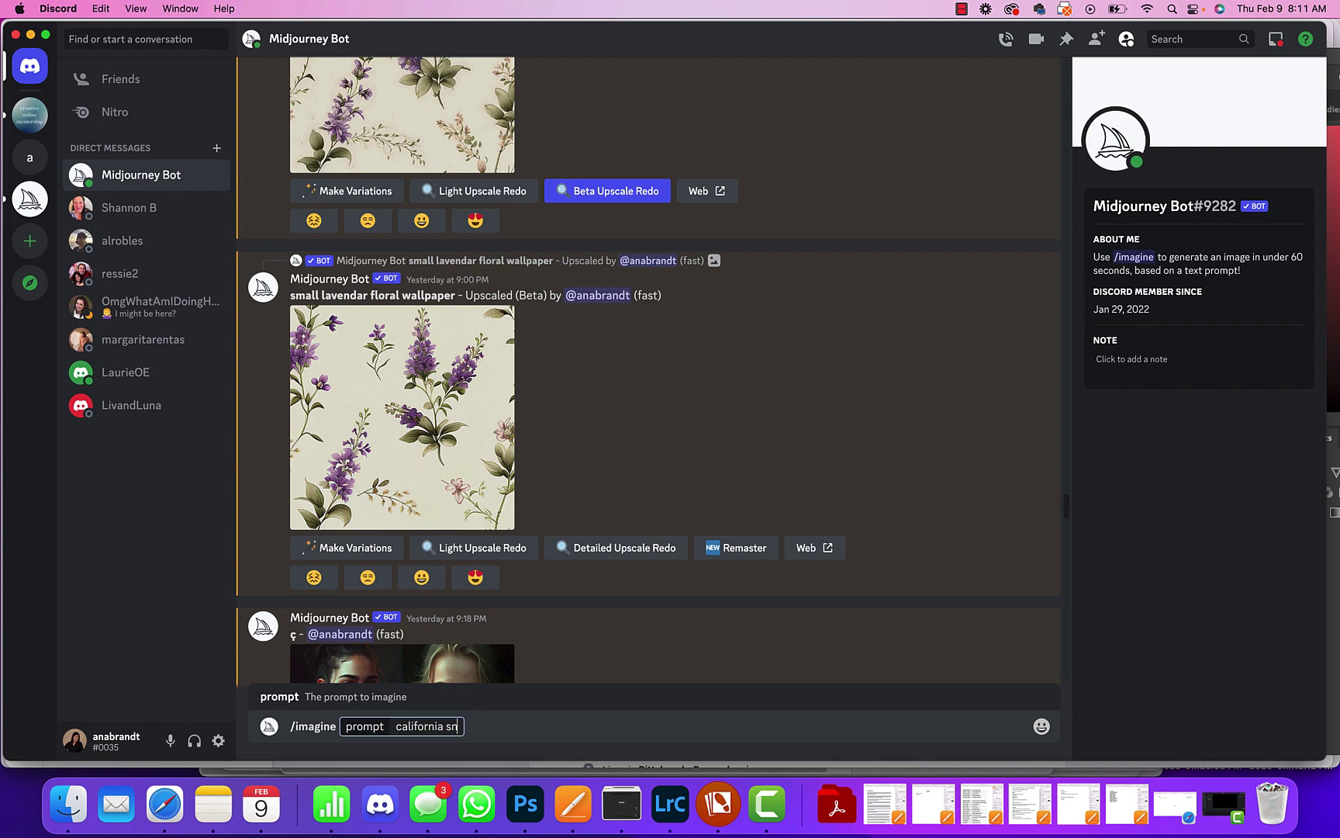
{"action": "type", "text": "unset on a des"}
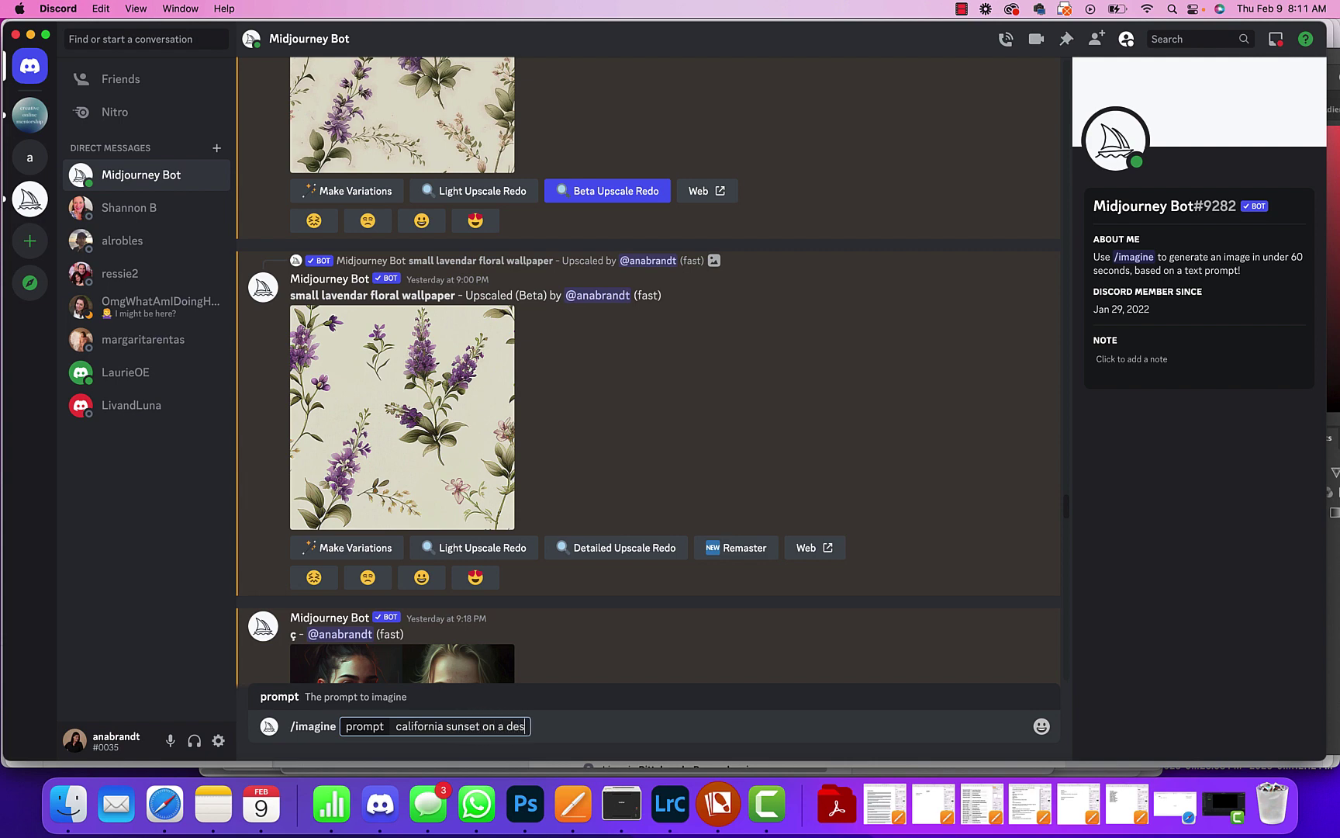
{"action": "type", "text": "erted beach"}
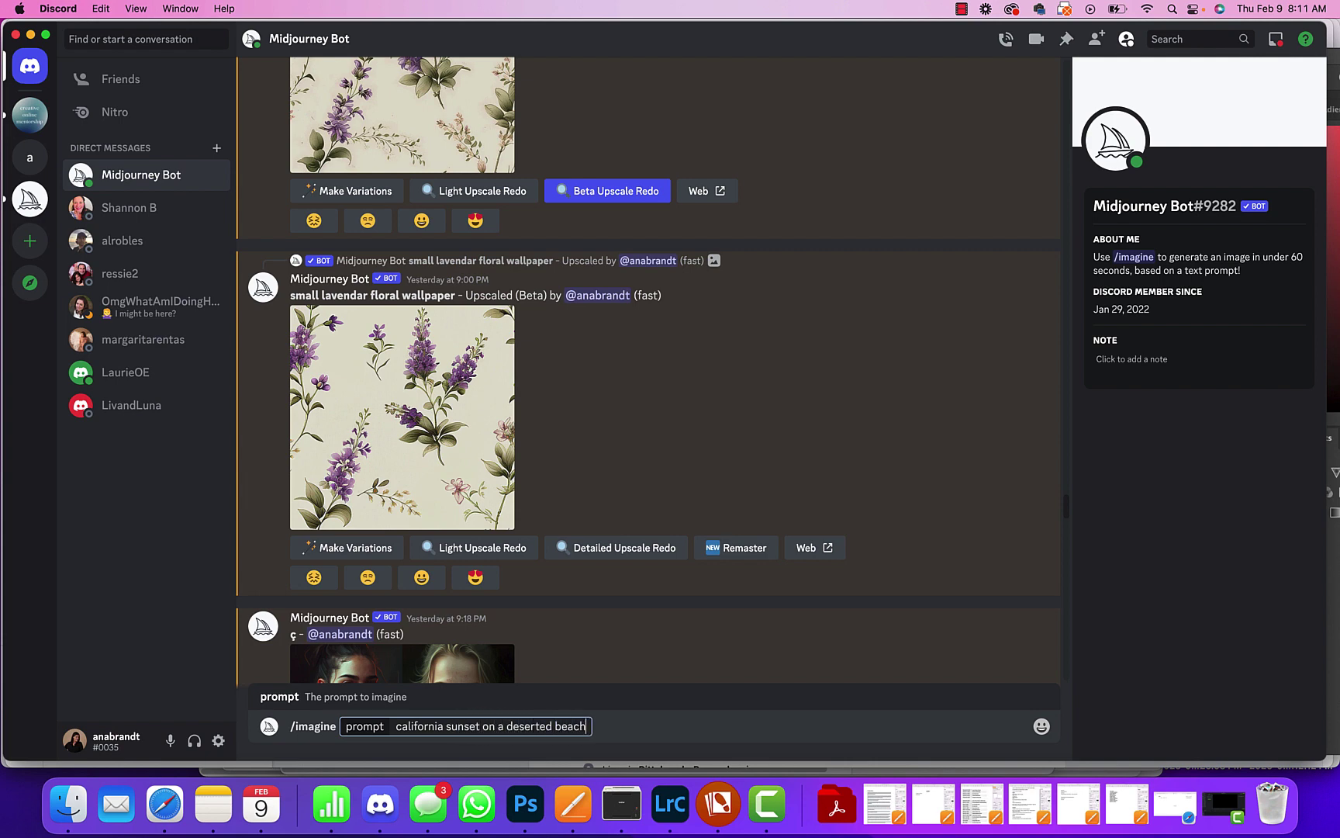
{"action": "key", "text": "Return"}
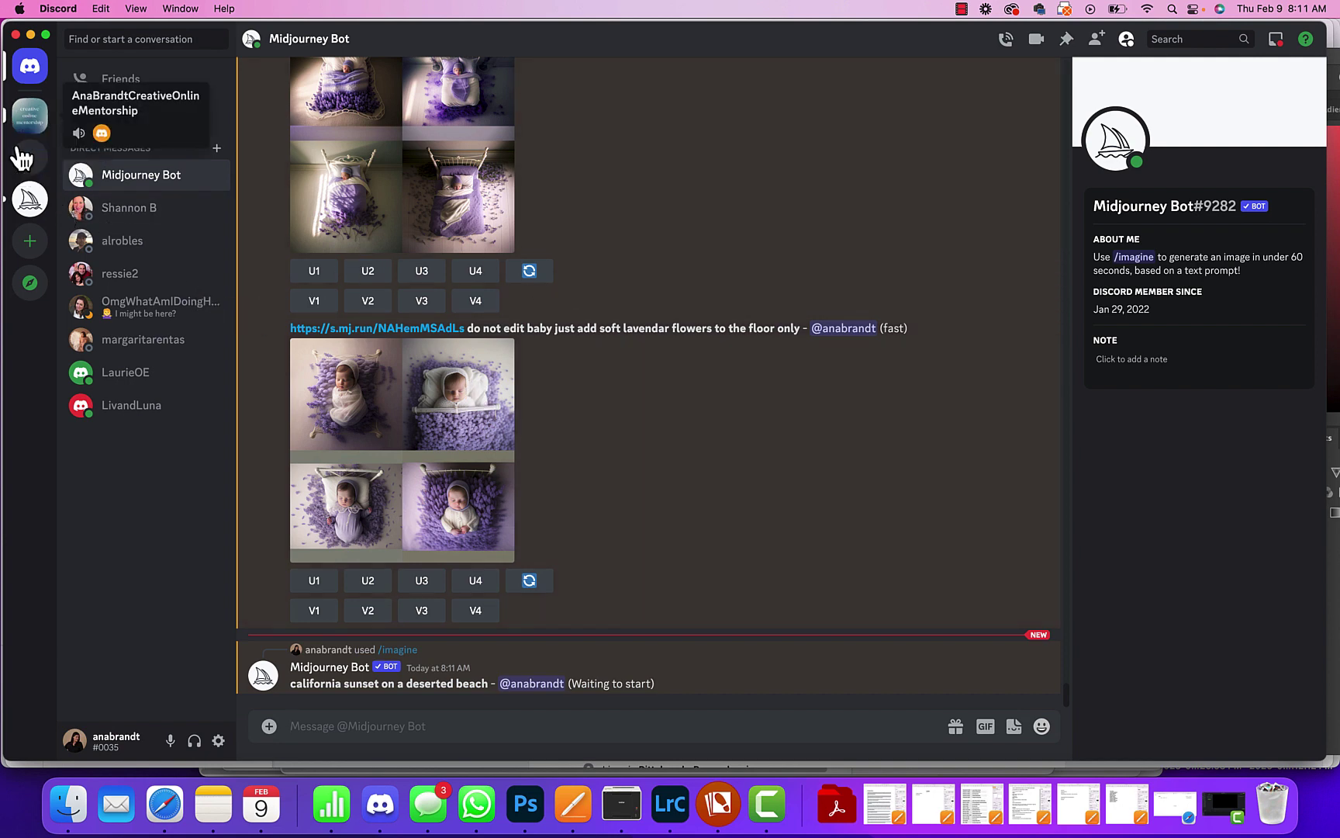
Review the members' generated images in the mentorship server's create-in-here channel, and return to the Midjourney Bot conversation to check the sunset request.
{"action": "left_click", "coordinate": [30, 116]}
{"action": "scroll", "coordinate": [167, 465], "scroll_direction": "down", "scroll_amount": 1}
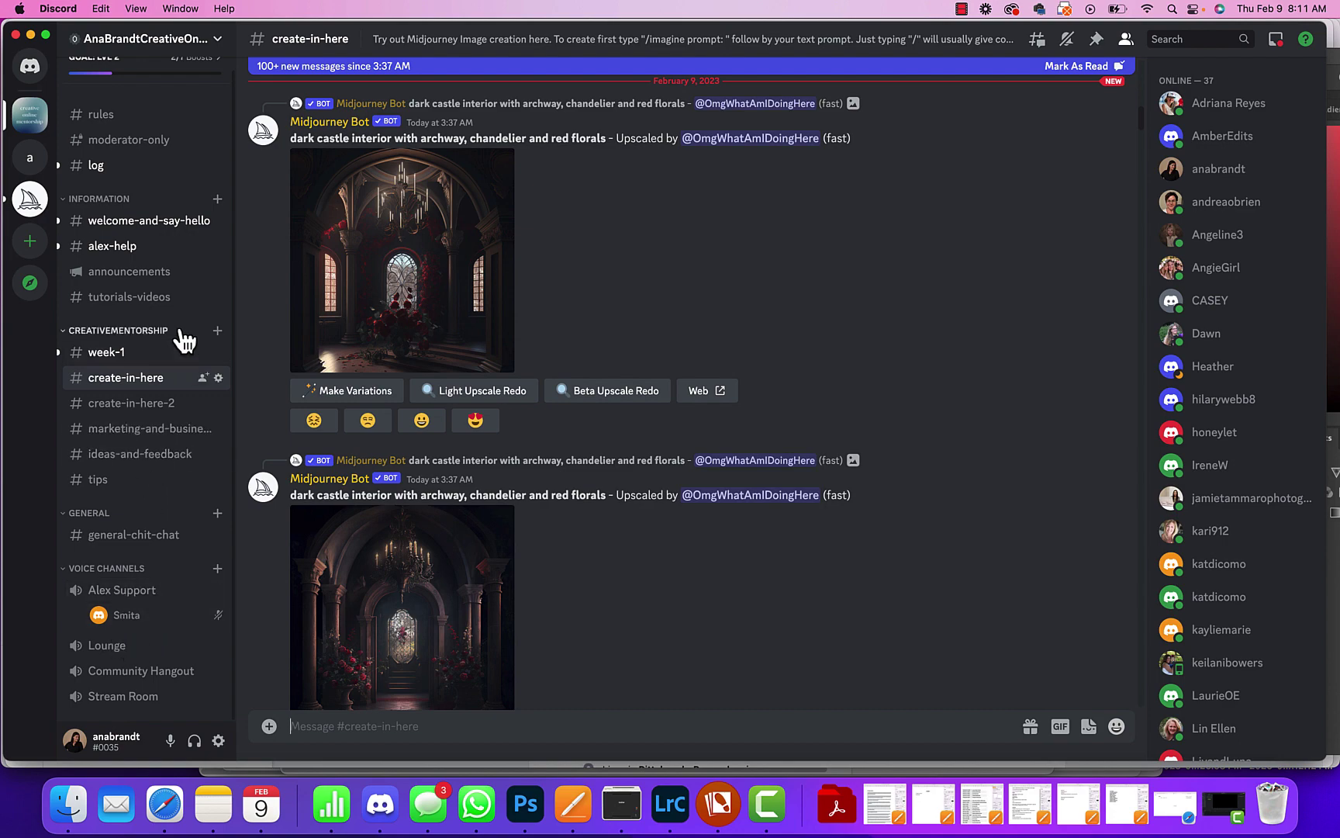
{"action": "scroll", "coordinate": [530, 523], "scroll_direction": "down", "scroll_amount": 1}
{"action": "scroll", "coordinate": [530, 524], "scroll_direction": "down", "scroll_amount": 15}
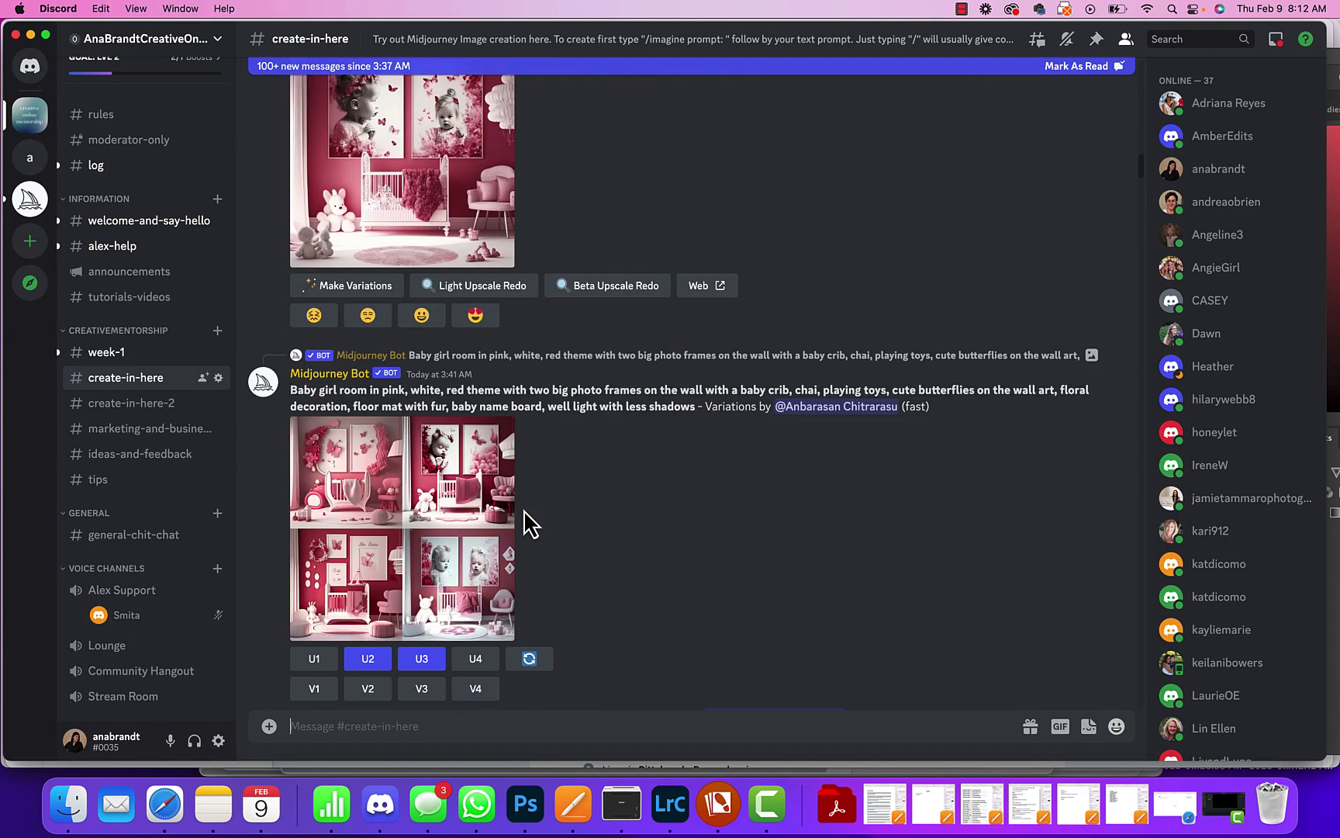
{"action": "scroll", "coordinate": [529, 524], "scroll_direction": "up", "scroll_amount": 8}
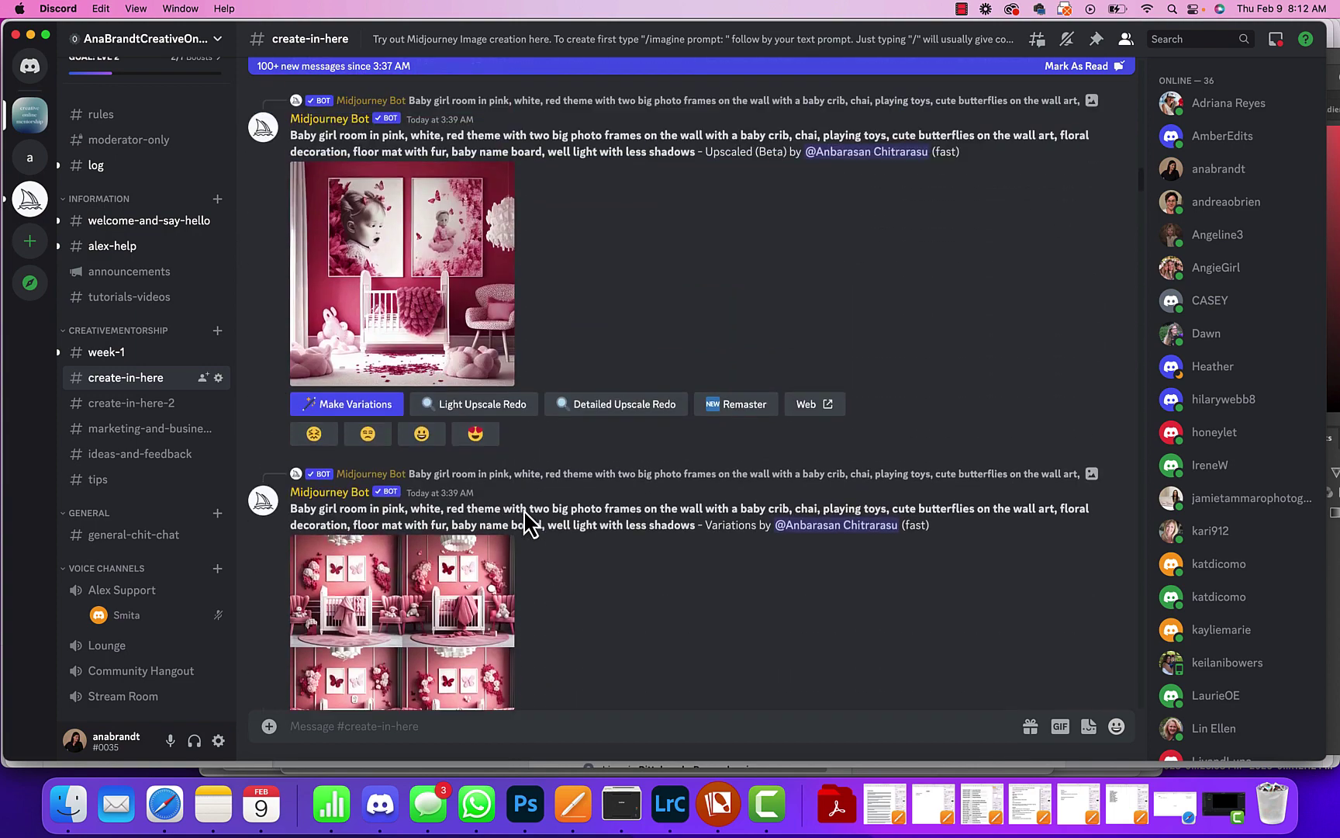
{"action": "scroll", "coordinate": [530, 523], "scroll_direction": "up", "scroll_amount": 3}
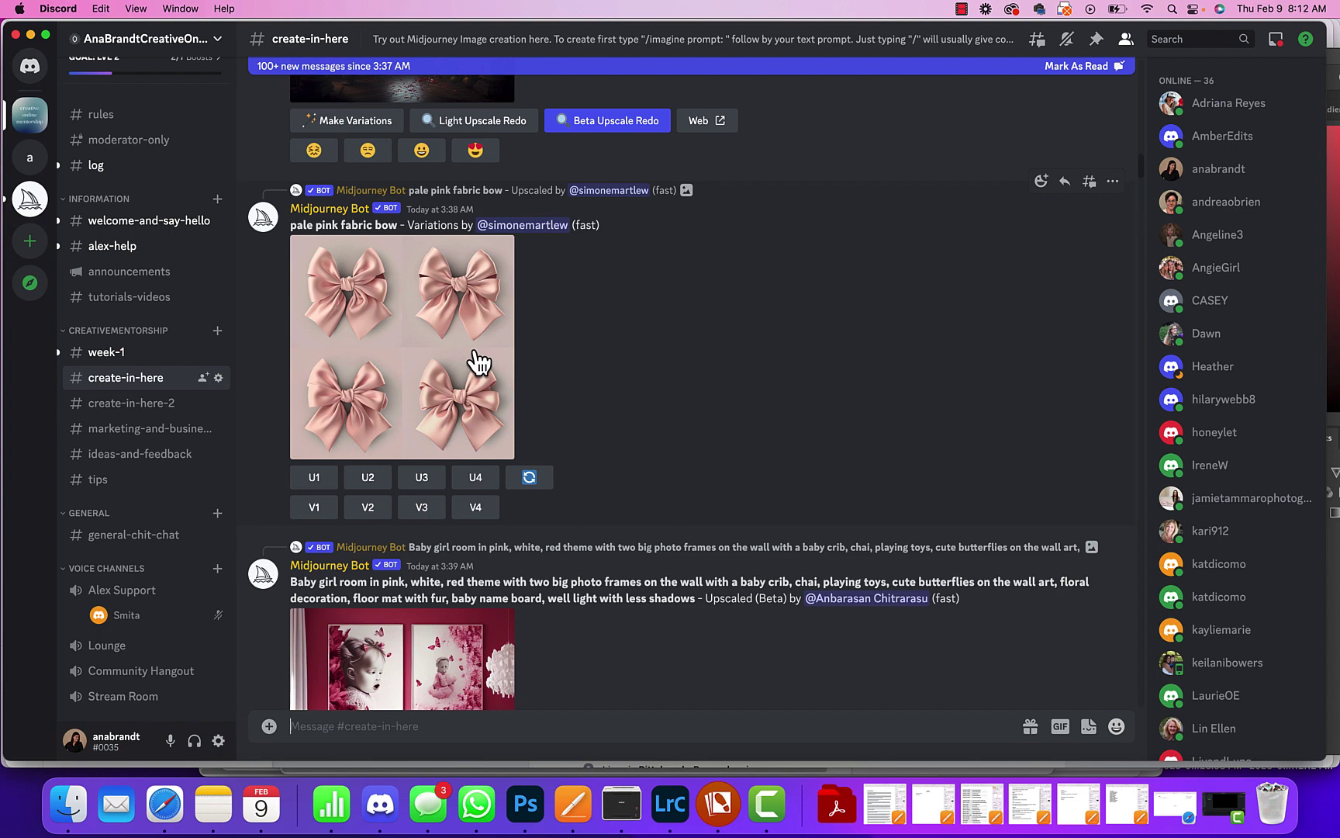
{"action": "scroll", "coordinate": [496, 364], "scroll_direction": "up", "scroll_amount": 8}
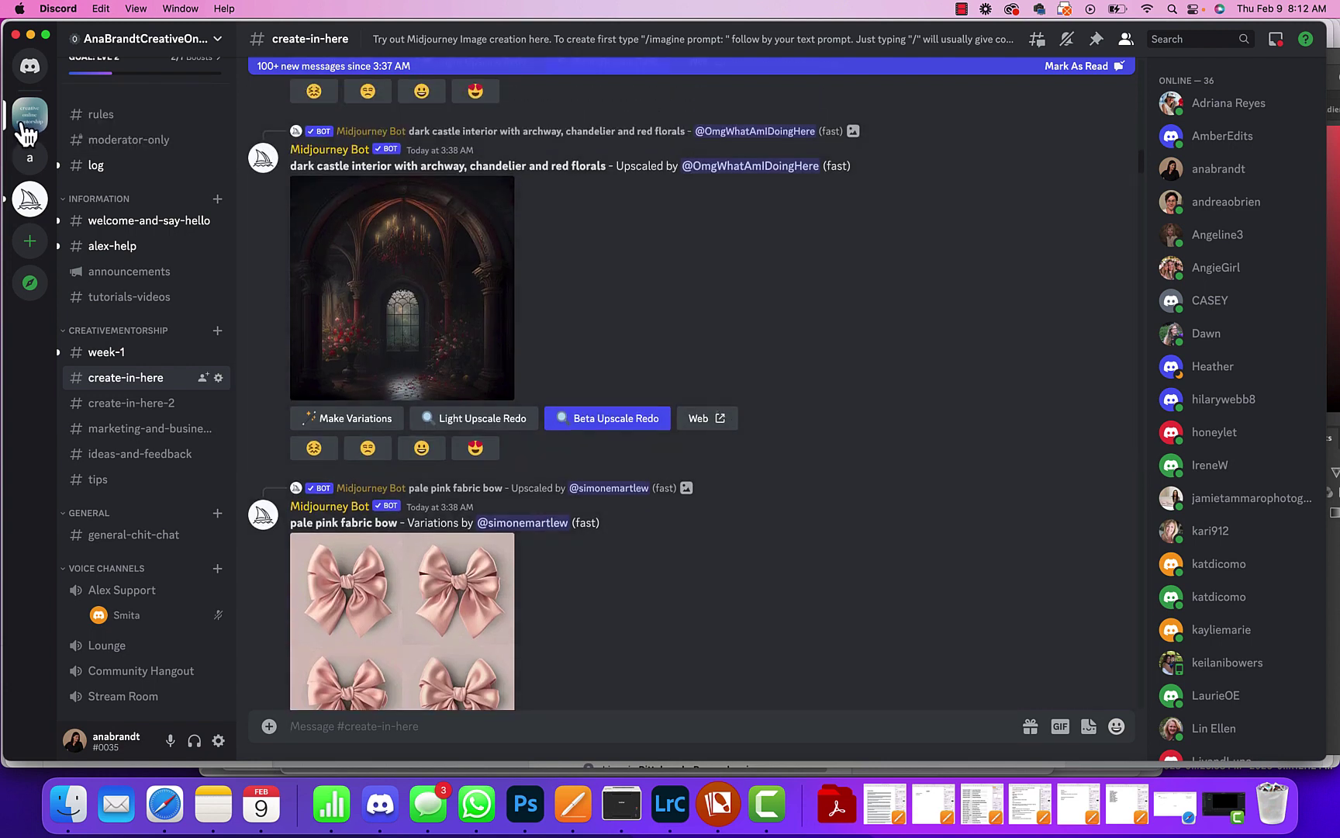
{"action": "left_click", "coordinate": [31, 69]}
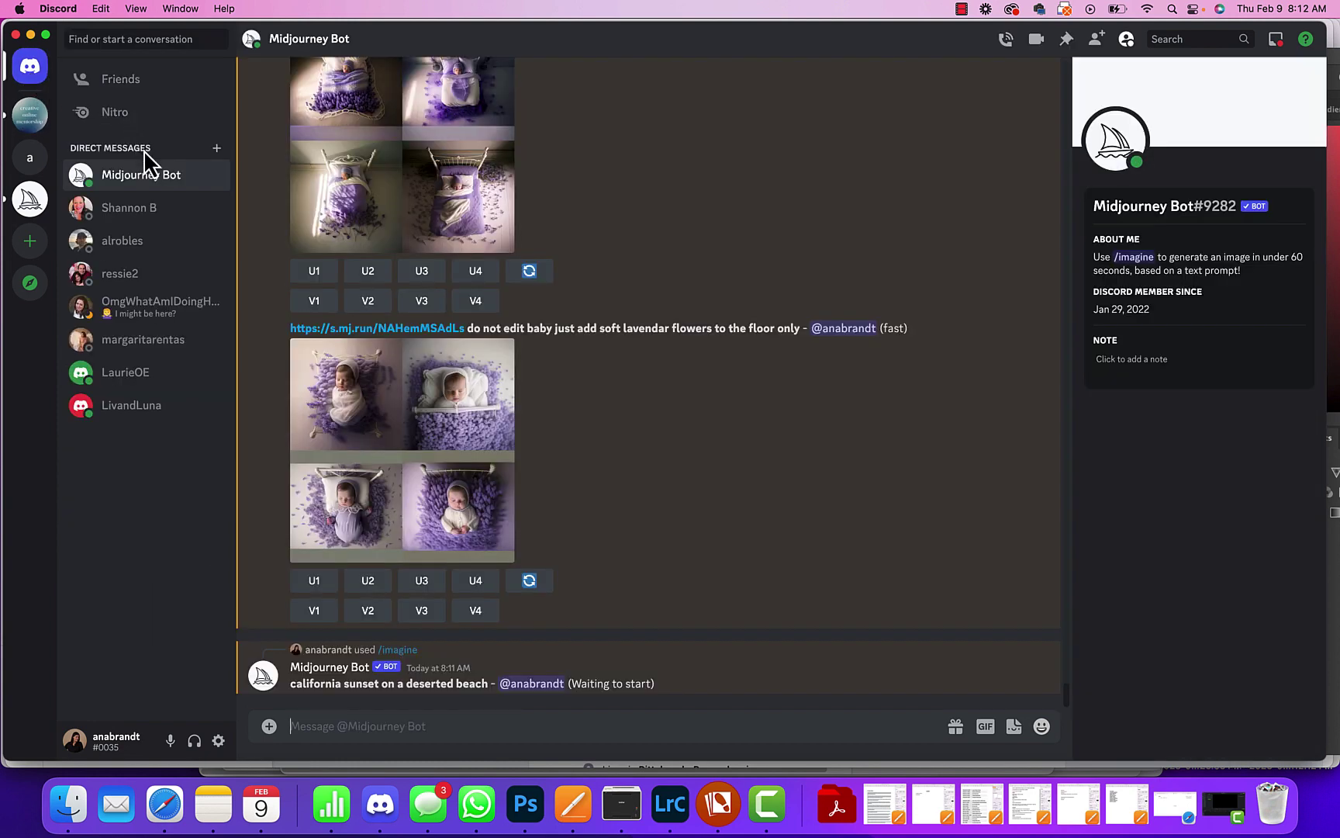